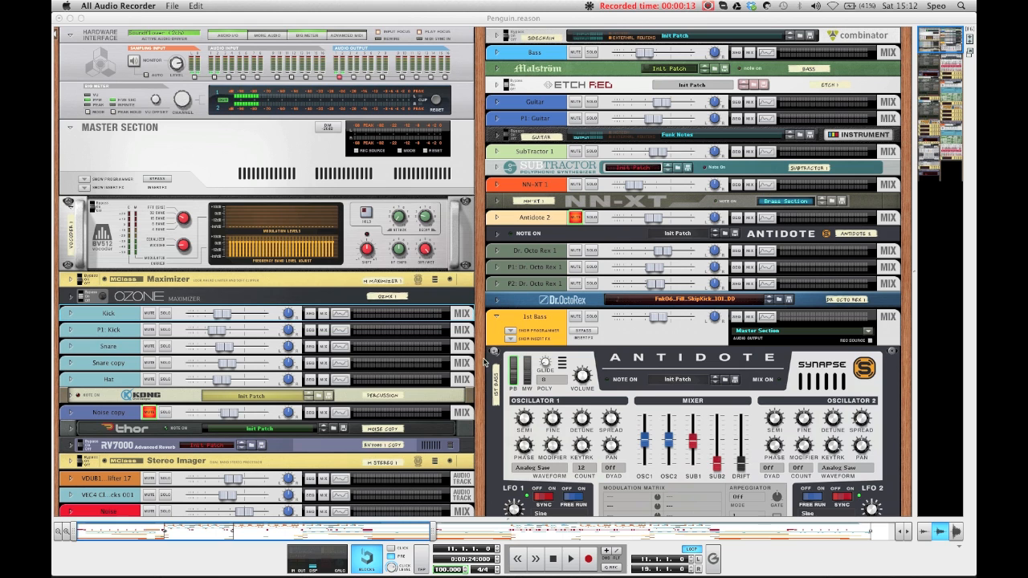
Step: Switch from the rack to the sequencer and examine the lower tracks of the arrangement
{"action": "left_click", "coordinate": [477, 360]}
{"action": "key", "text": "F7"}
{"action": "scroll", "coordinate": [445, 405], "scroll_direction": "down", "scroll_amount": 10}
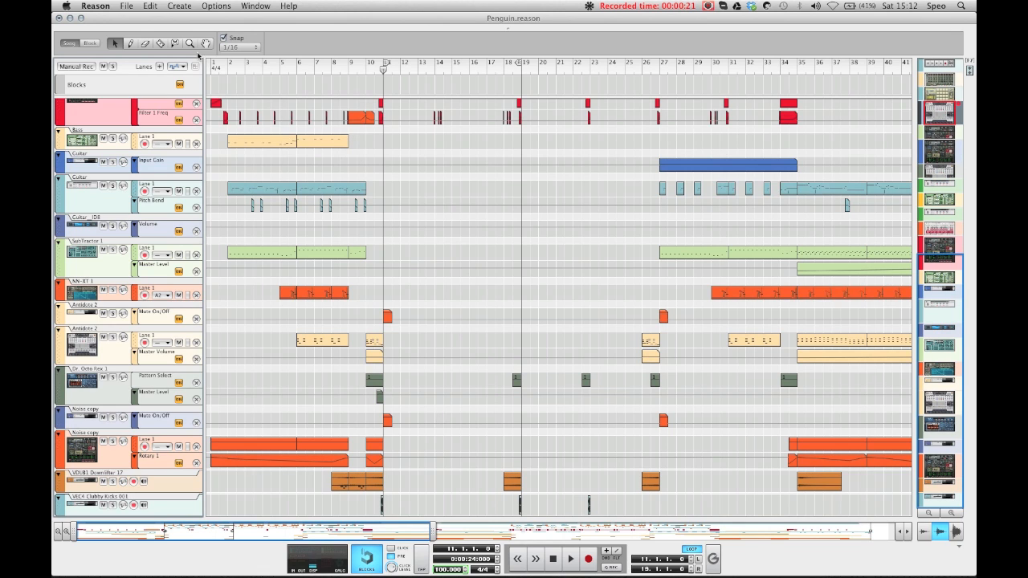
{"action": "left_click", "coordinate": [127, 7]}
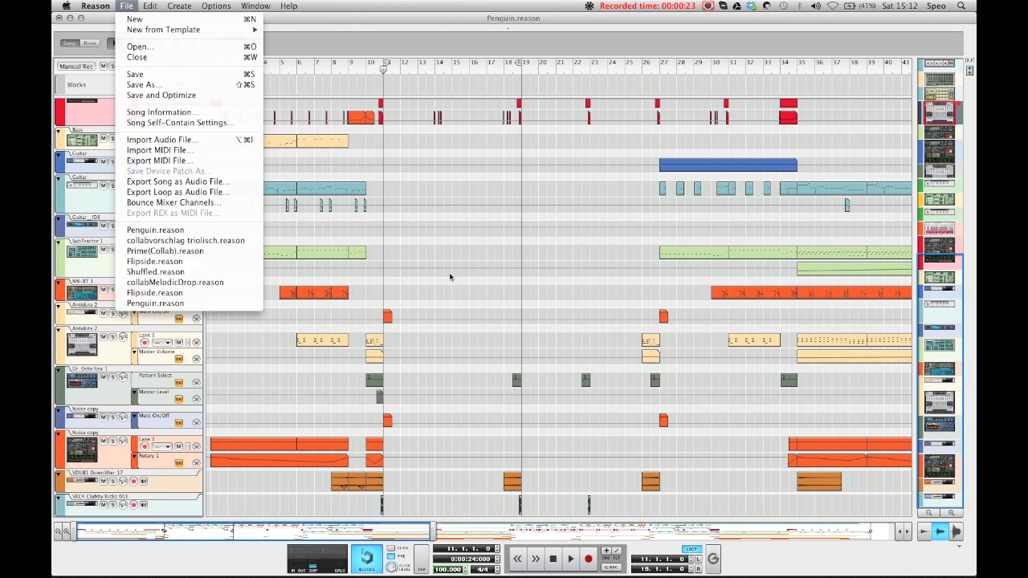
{"action": "left_click", "coordinate": [373, 279]}
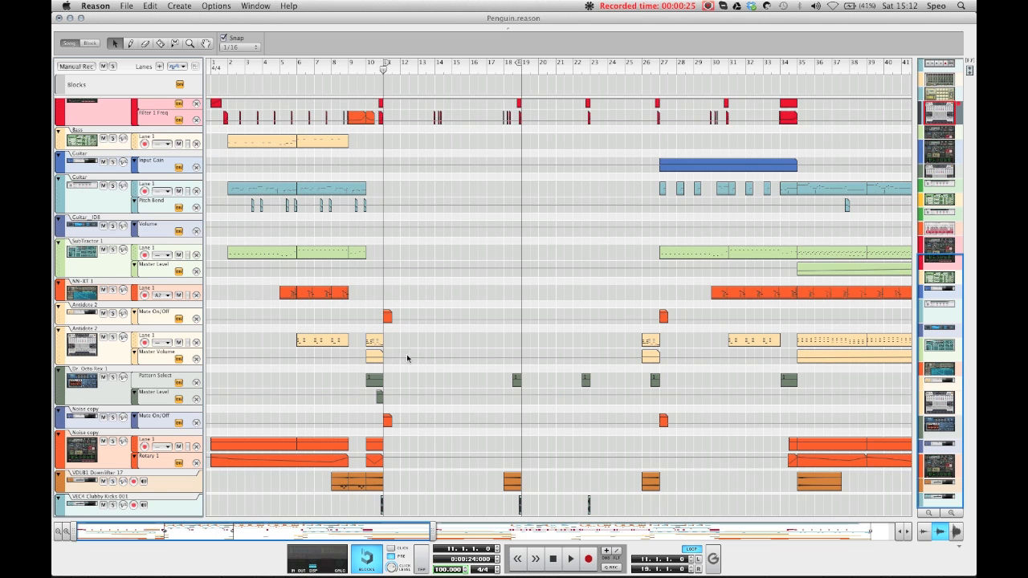
{"action": "right_click", "coordinate": [378, 506]}
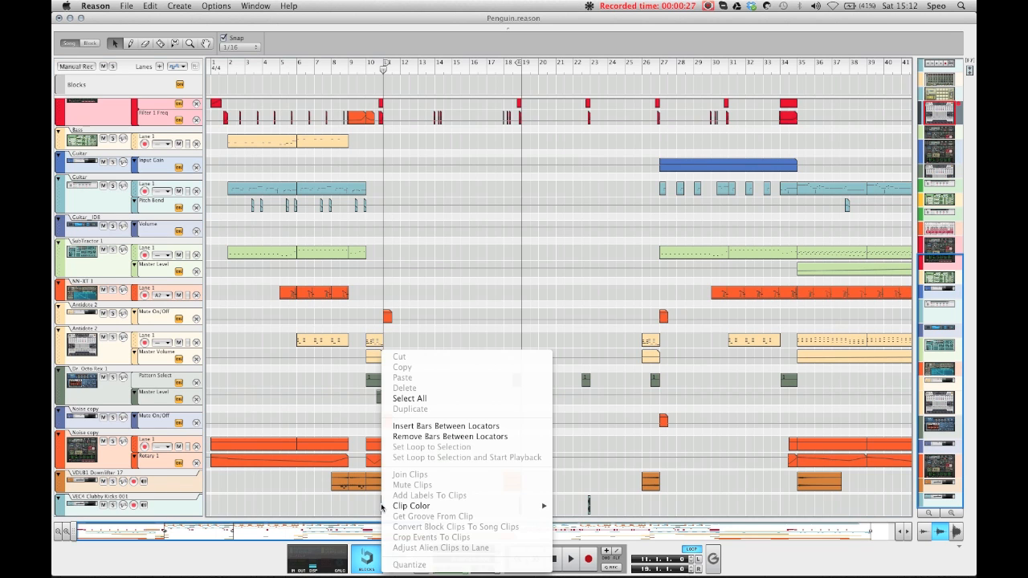
{"action": "left_click", "coordinate": [378, 505]}
{"action": "right_click", "coordinate": [375, 506]}
{"action": "left_click", "coordinate": [379, 506]}
{"action": "right_click", "coordinate": [383, 506]}
{"action": "left_click", "coordinate": [384, 507]}
{"action": "right_click", "coordinate": [382, 506]}
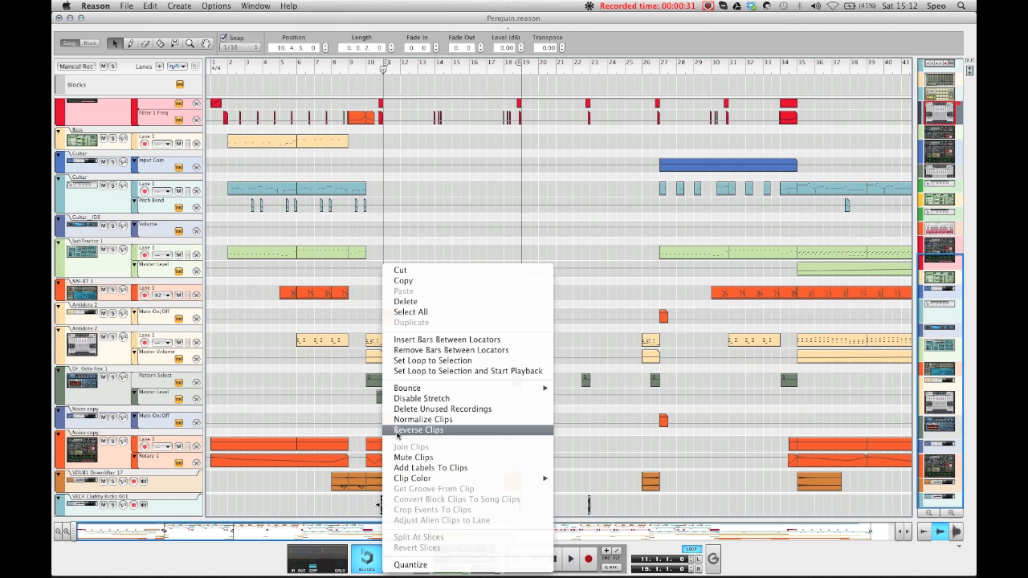
{"action": "left_click", "coordinate": [375, 423]}
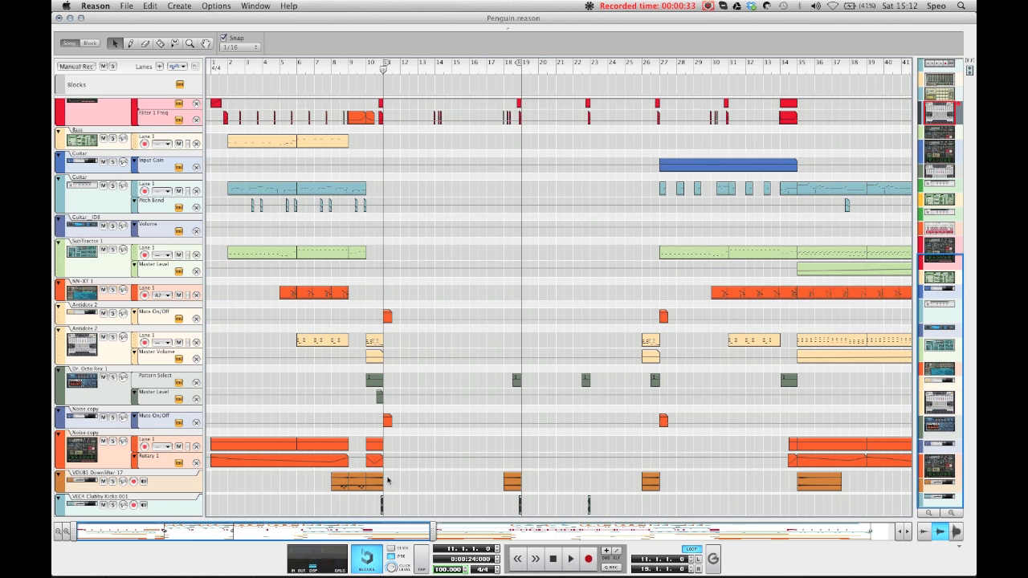
Step: Play the arrangement from bar 10 while viewing the upper tracks, stop it, and return the song position to bar 11
{"action": "left_click", "coordinate": [365, 70]}
{"action": "key", "text": "space"}
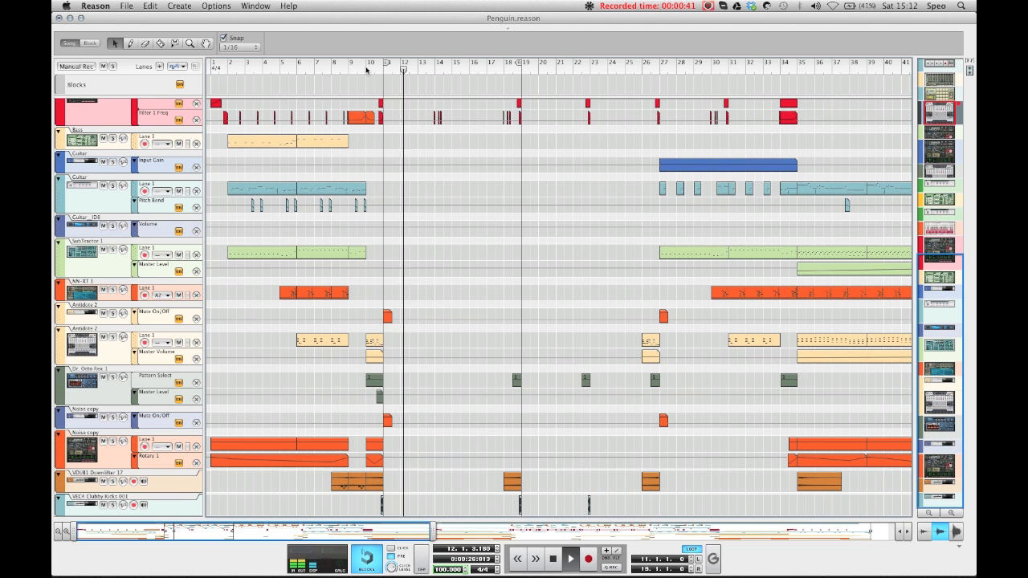
{"action": "scroll", "coordinate": [502, 271], "scroll_direction": "up", "scroll_amount": 8}
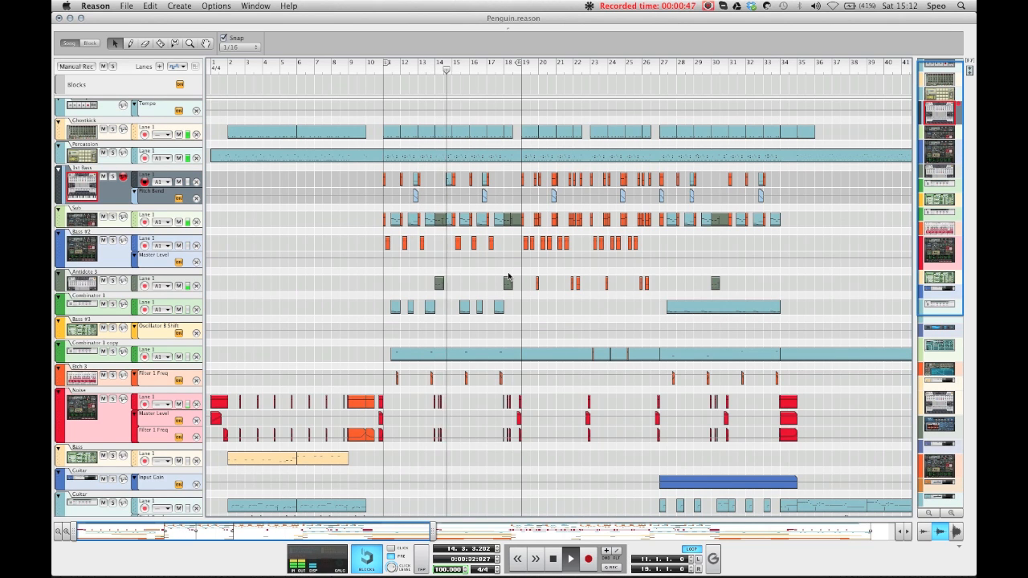
{"action": "key", "text": "space"}
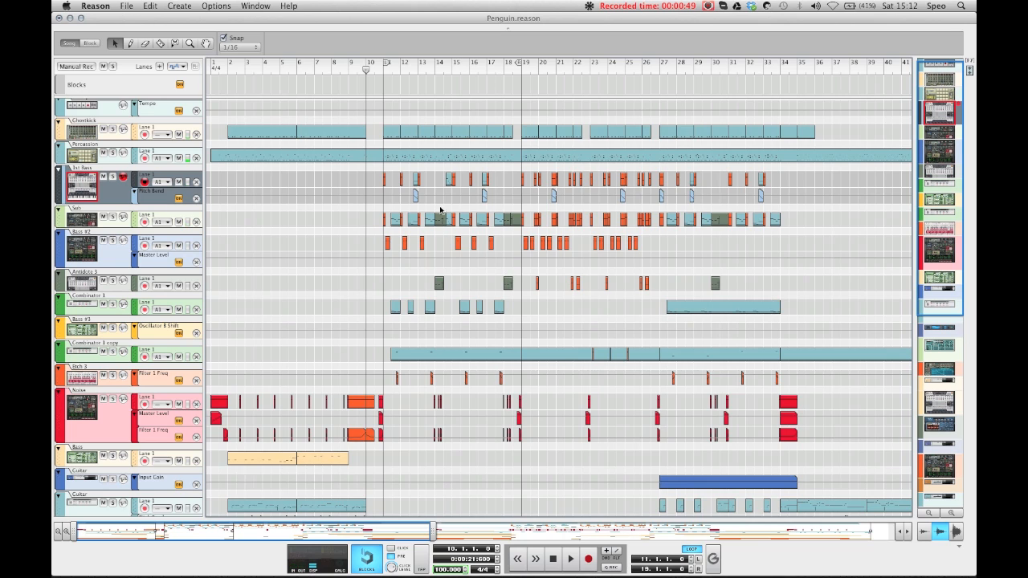
{"action": "left_click", "coordinate": [382, 71]}
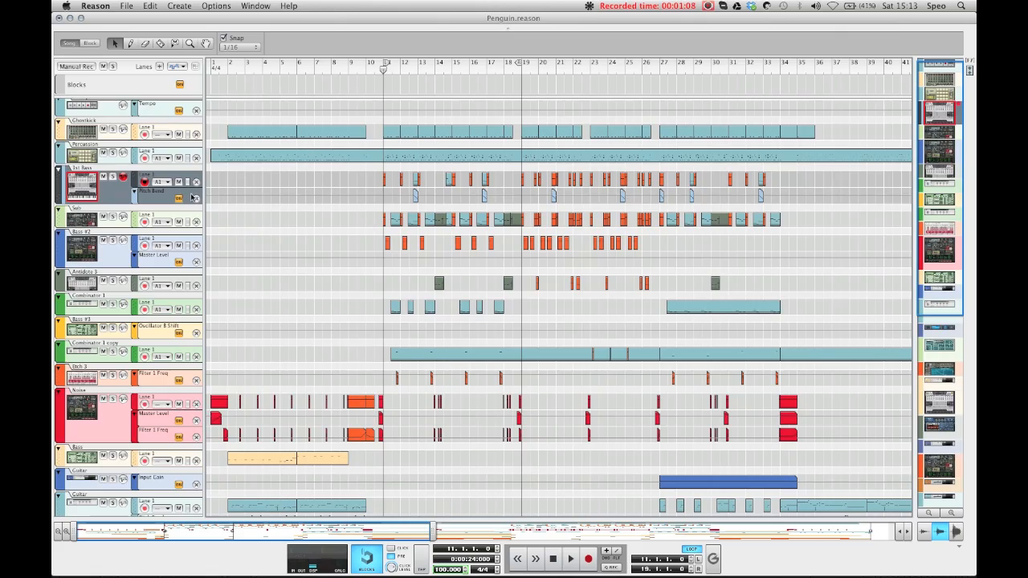
Step: Show the rack and examine the 1st Bass Antidote together with its Etch Red and equalizer effects
{"action": "key", "text": "F6"}
{"action": "scroll", "coordinate": [652, 314], "scroll_direction": "down", "scroll_amount": 5}
{"action": "scroll", "coordinate": [651, 313], "scroll_direction": "down", "scroll_amount": 7}
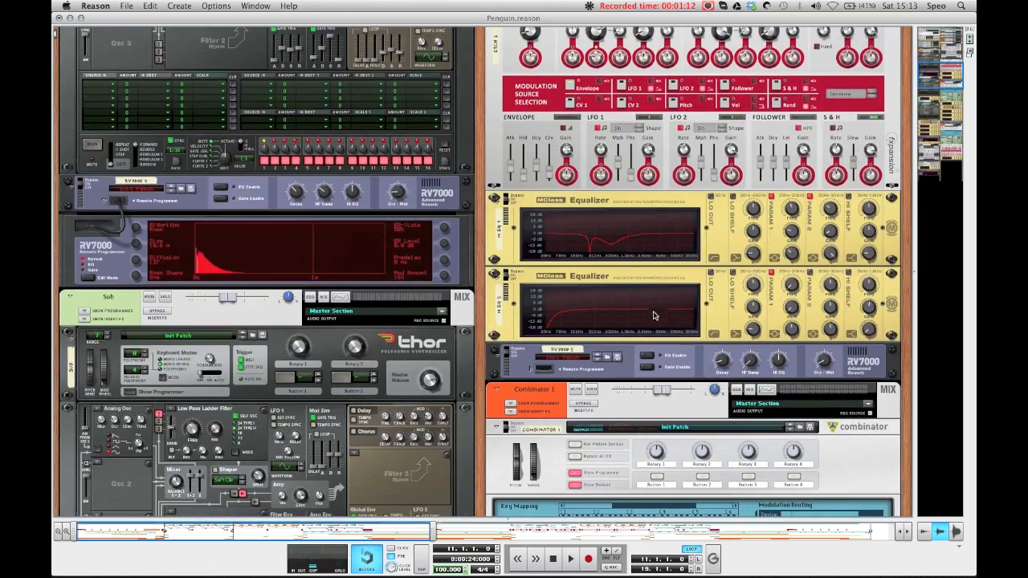
{"action": "scroll", "coordinate": [647, 315], "scroll_direction": "up", "scroll_amount": 5}
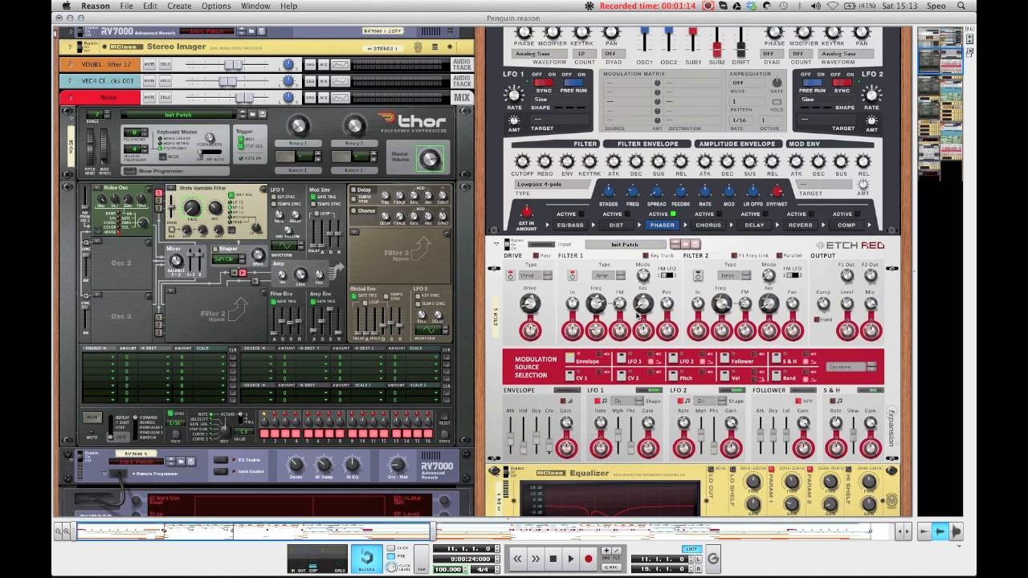
{"action": "scroll", "coordinate": [639, 318], "scroll_direction": "up", "scroll_amount": 1}
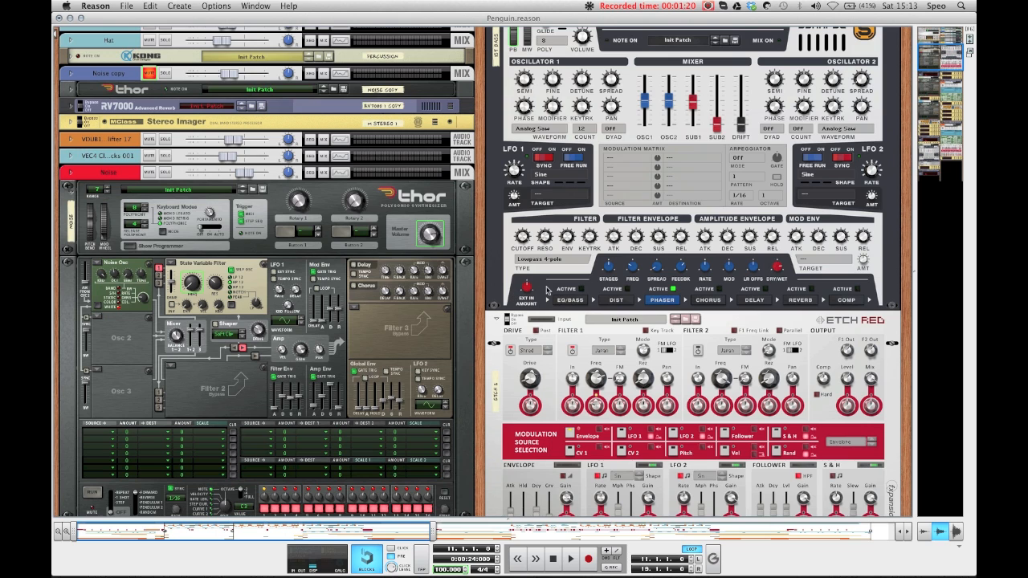
{"action": "scroll", "coordinate": [546, 290], "scroll_direction": "up", "scroll_amount": 1}
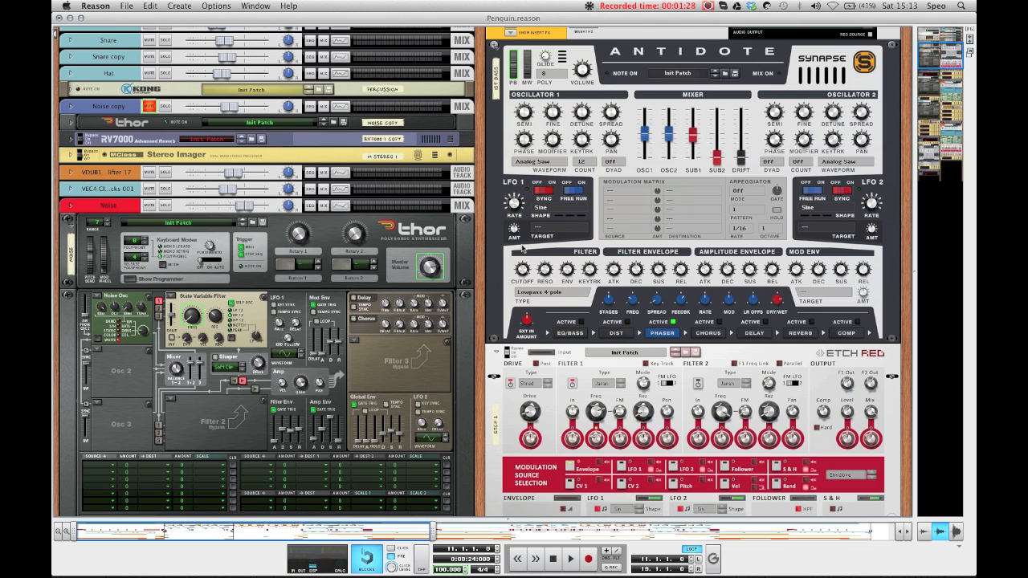
Step: Add a Malström below the 1st Bass Antidote and set its oscillators to Sawtooth*16 and Sawtooth
{"action": "right_click", "coordinate": [504, 264]}
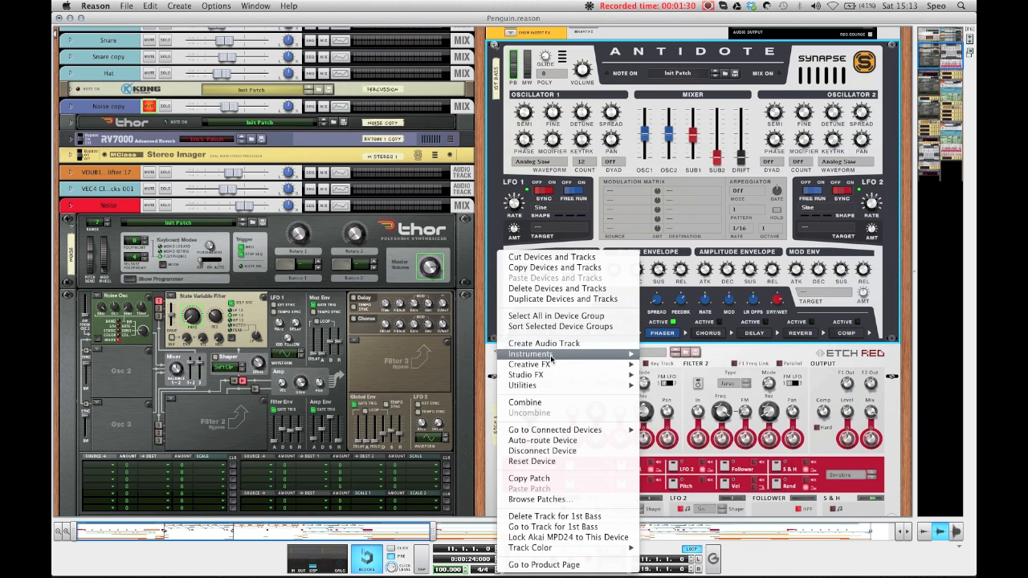
{"action": "mouse_move", "coordinate": [553, 354]}
{"action": "left_click", "coordinate": [692, 419]}
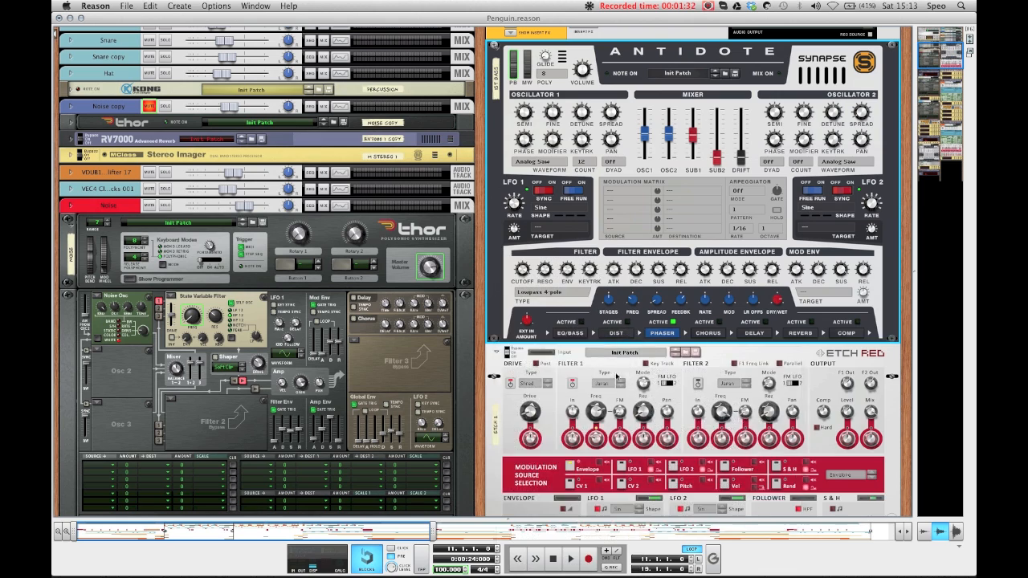
{"action": "left_click", "coordinate": [632, 376]}
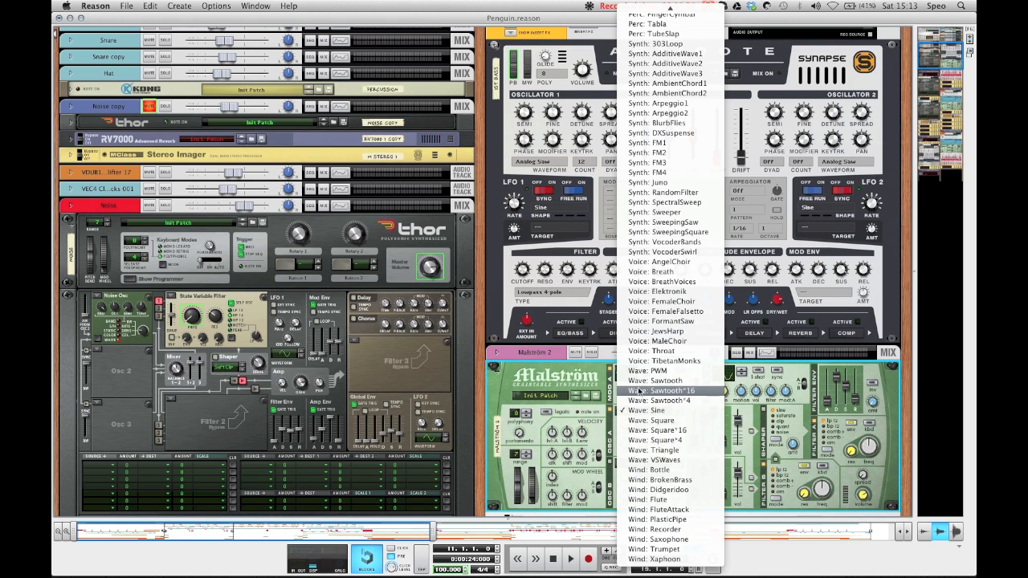
{"action": "scroll", "coordinate": [639, 413], "scroll_direction": "down", "scroll_amount": 1}
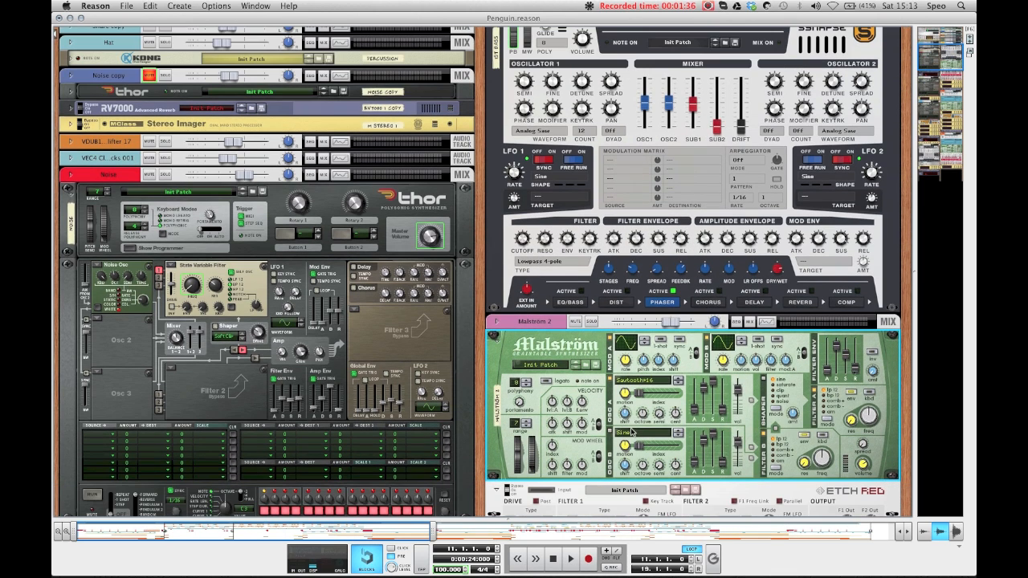
{"action": "left_click", "coordinate": [634, 434]}
{"action": "left_click", "coordinate": [635, 401]}
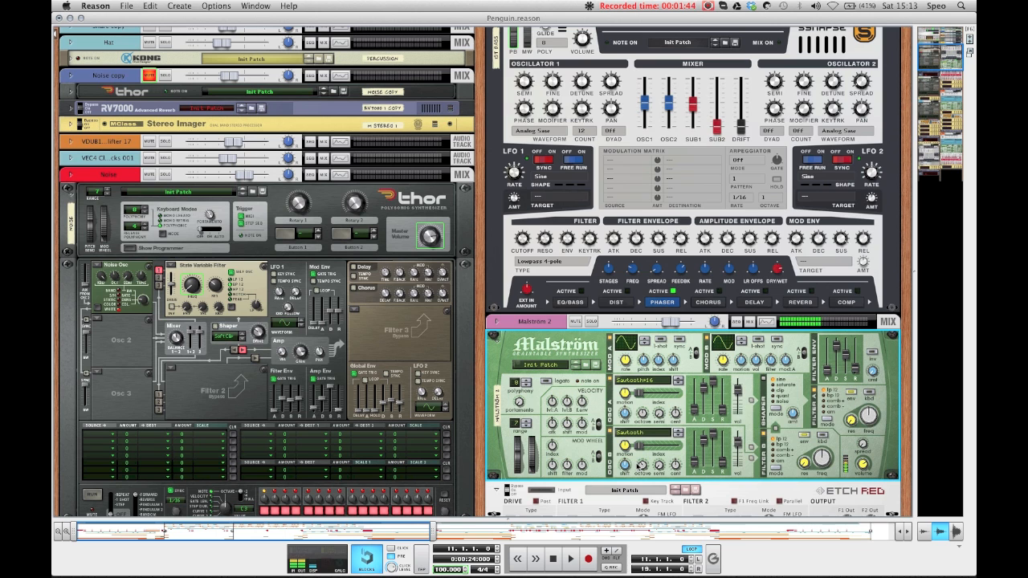
Step: Delete the Malström synthesizer from the rack together with its track
{"action": "key", "text": "super+BackSpace"}
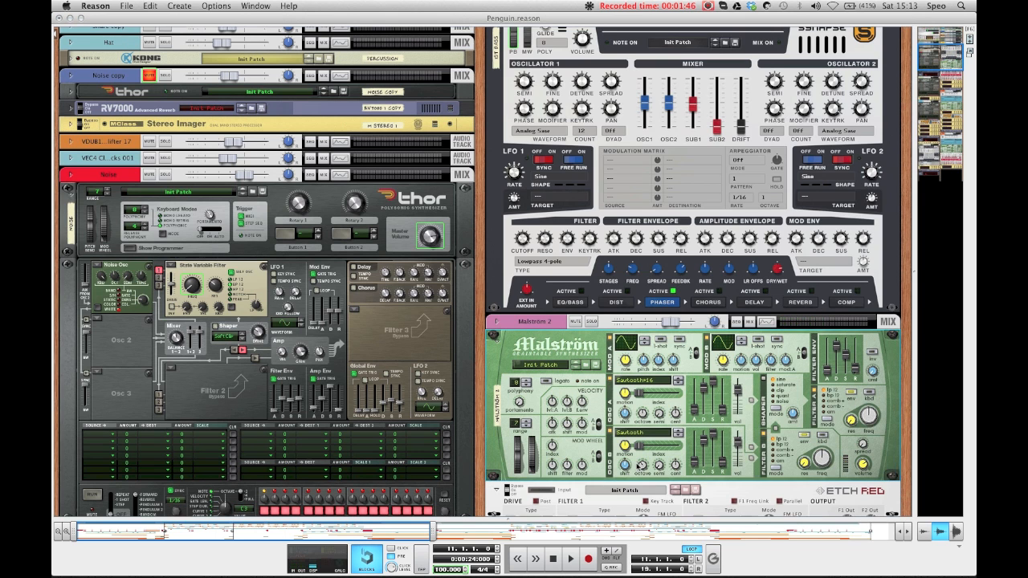
{"action": "left_click", "coordinate": [523, 339]}
{"action": "key", "text": "BackSpace"}
{"action": "key", "text": "Return"}
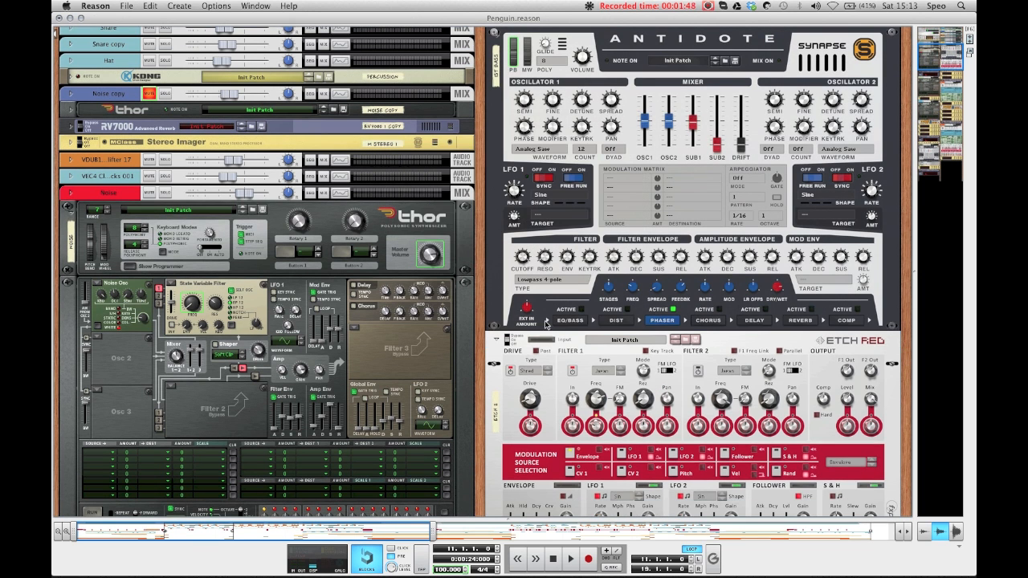
Step: Try out a PH-90 phaser between the Antidote and the Etch Red, and undo its creation
{"action": "left_click", "coordinate": [673, 312]}
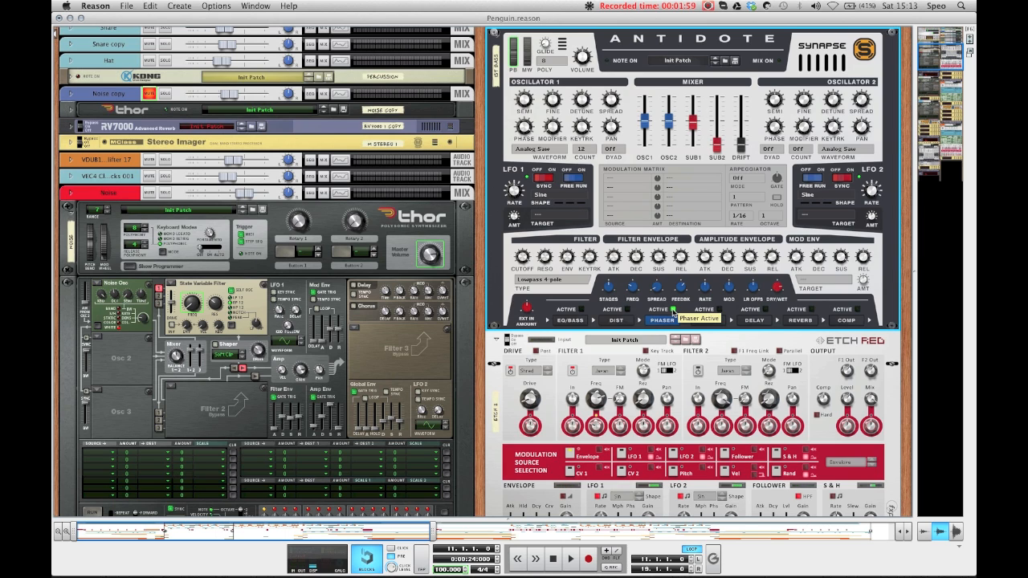
{"action": "right_click", "coordinate": [499, 295]}
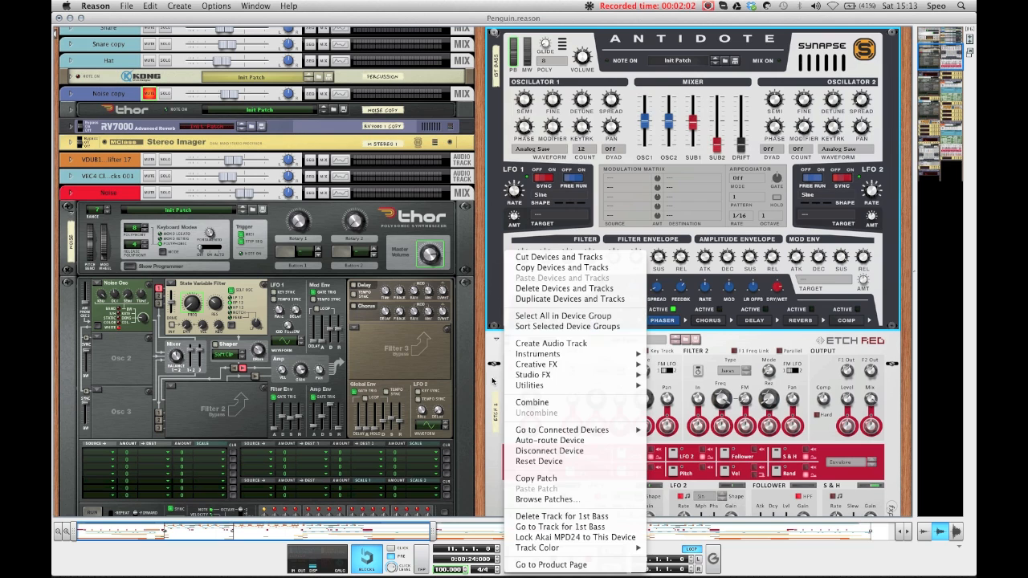
{"action": "mouse_move", "coordinate": [521, 376]}
{"action": "left_click", "coordinate": [713, 455]}
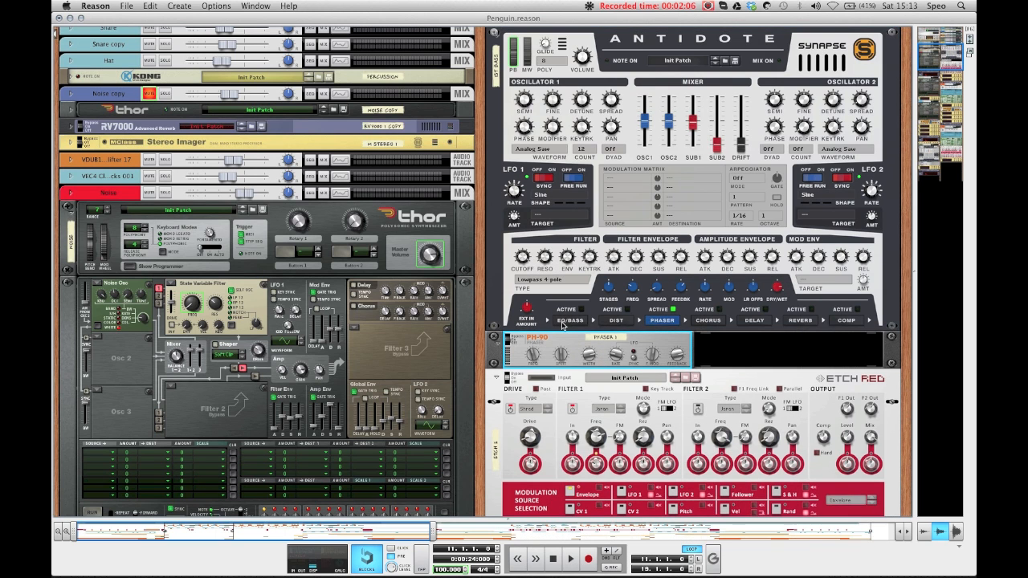
{"action": "key", "text": "super+z"}
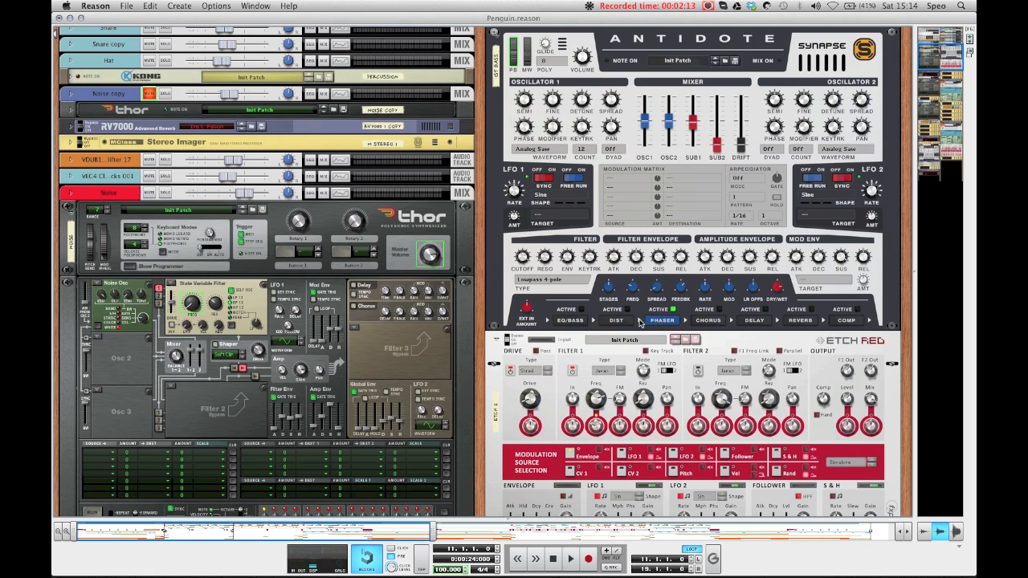
Step: Examine the Antidote's built-in phaser settings and the Etch Red's filter and modulation controls
{"action": "scroll", "coordinate": [655, 313], "scroll_direction": "up", "scroll_amount": 1}
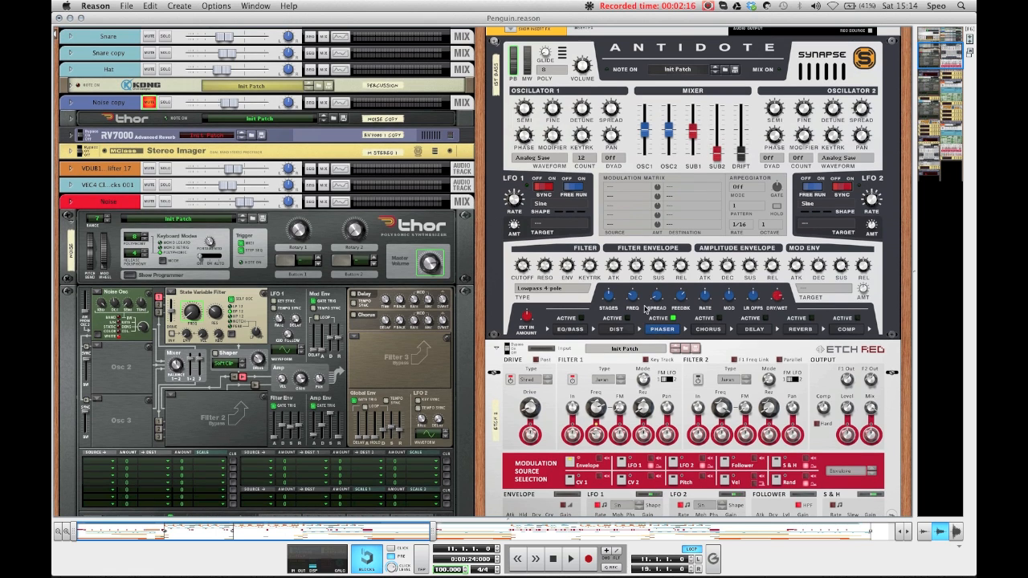
{"action": "left_click", "coordinate": [636, 301]}
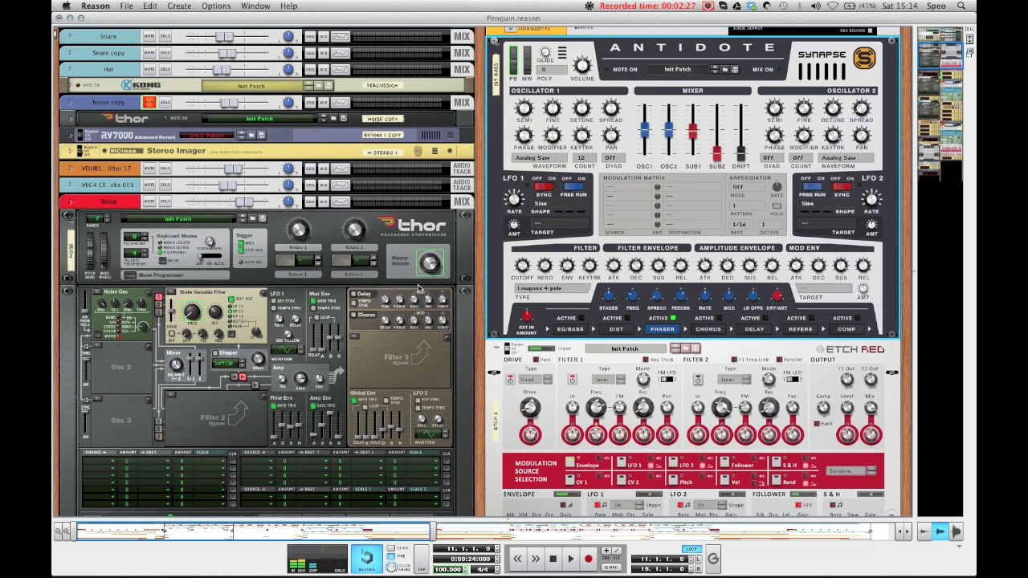
{"action": "scroll", "coordinate": [420, 289], "scroll_direction": "down", "scroll_amount": 4}
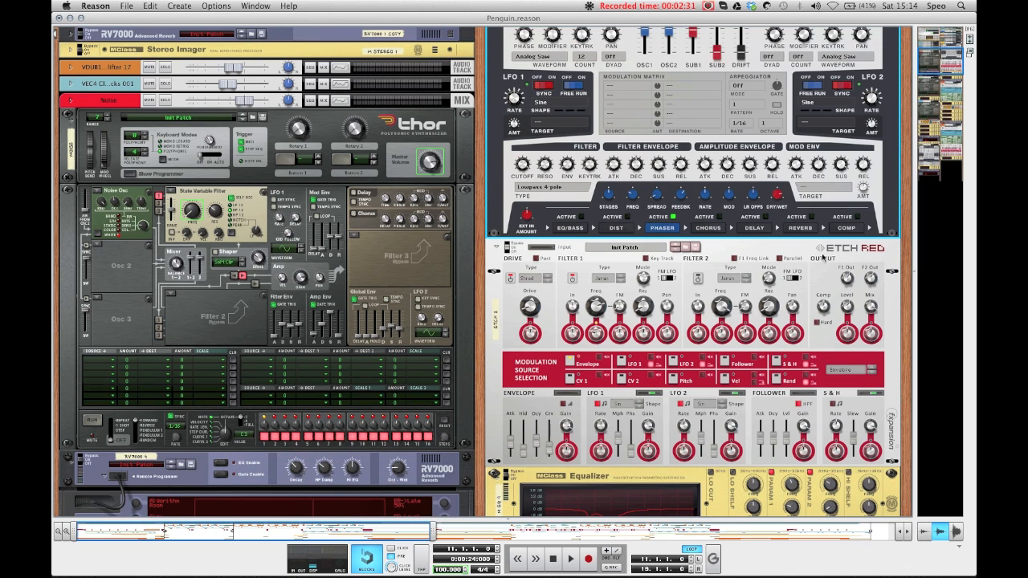
{"action": "left_click", "coordinate": [809, 251]}
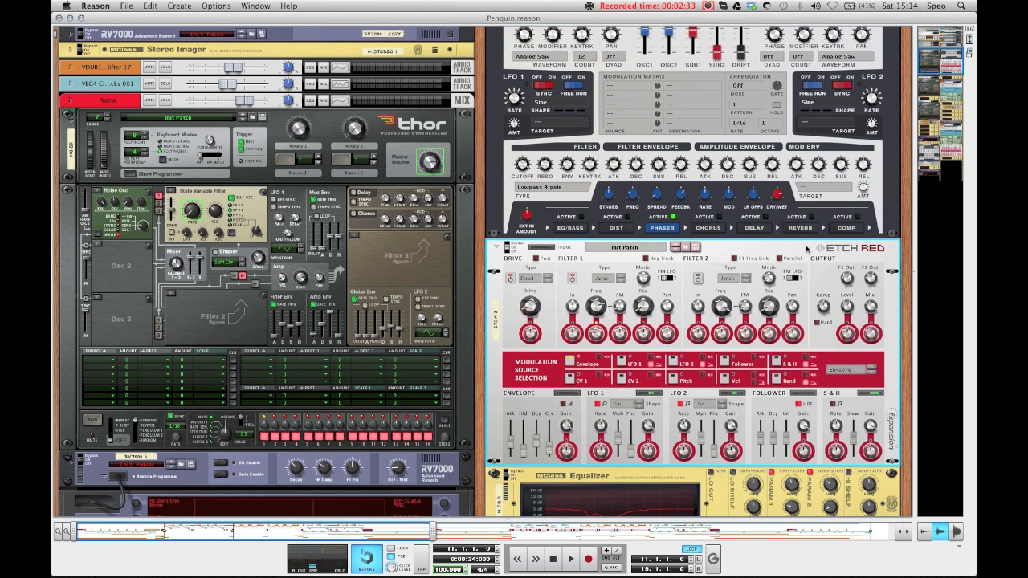
{"action": "scroll", "coordinate": [616, 325], "scroll_direction": "down", "scroll_amount": 1}
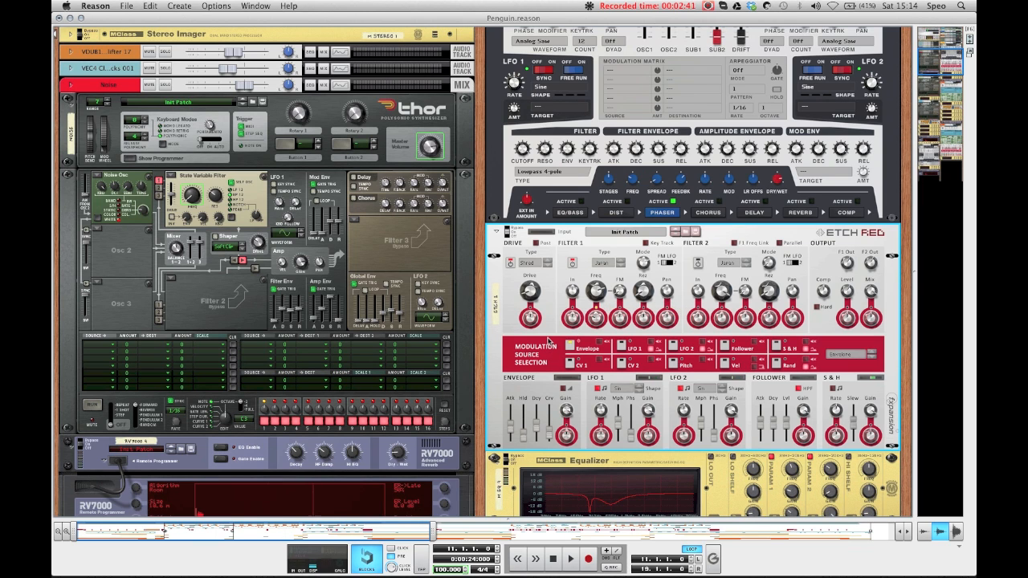
{"action": "scroll", "coordinate": [586, 190], "scroll_direction": "up", "scroll_amount": 2}
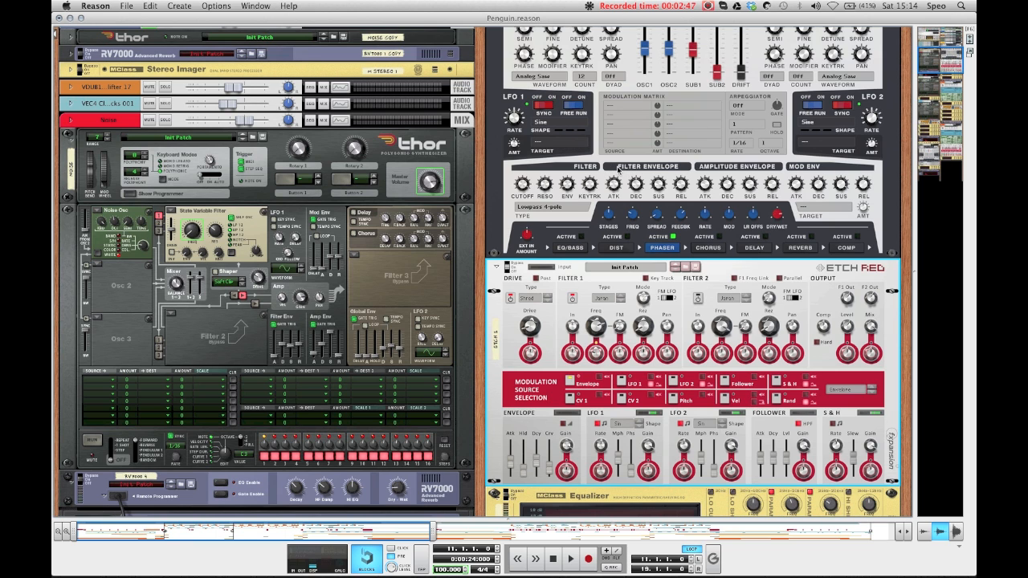
Step: Inspect the Etch Red's modulation input cabling on the rack's rear, and check its Filter 1 frequency on the front
{"action": "key", "text": "Tab"}
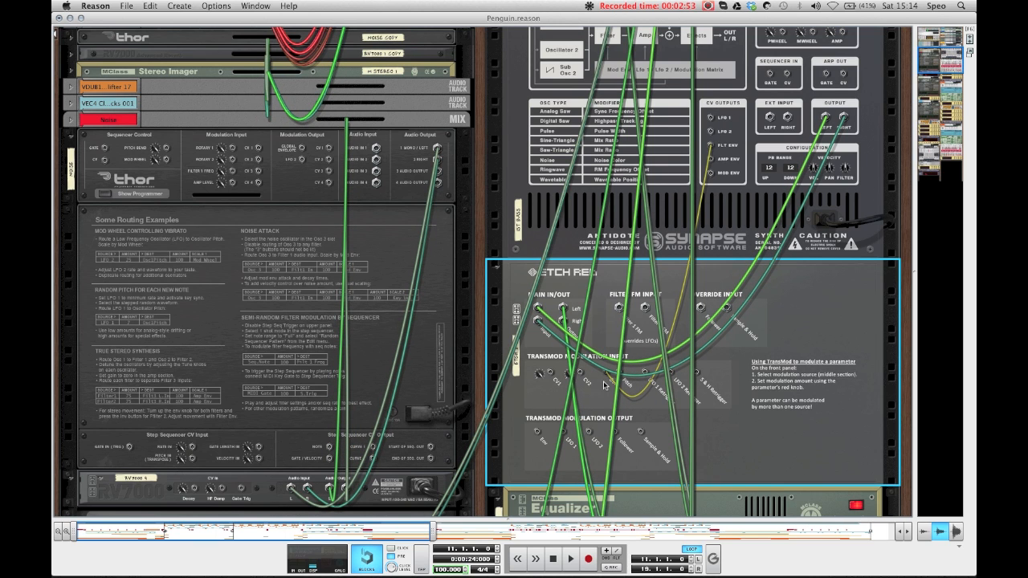
{"action": "left_click_drag", "start_coordinate": [608, 383], "coordinate": [608, 377]}
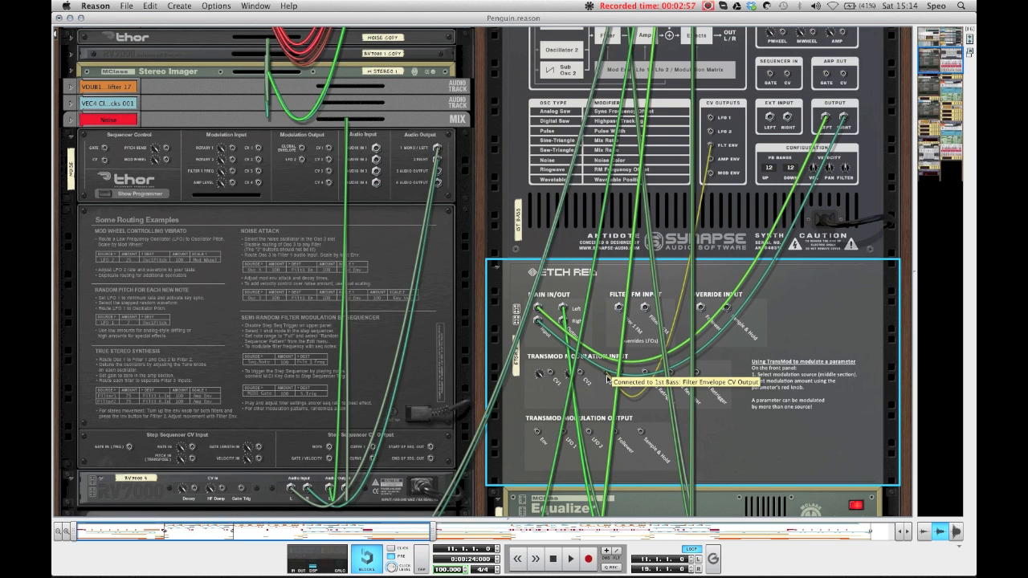
{"action": "key", "text": "Tab"}
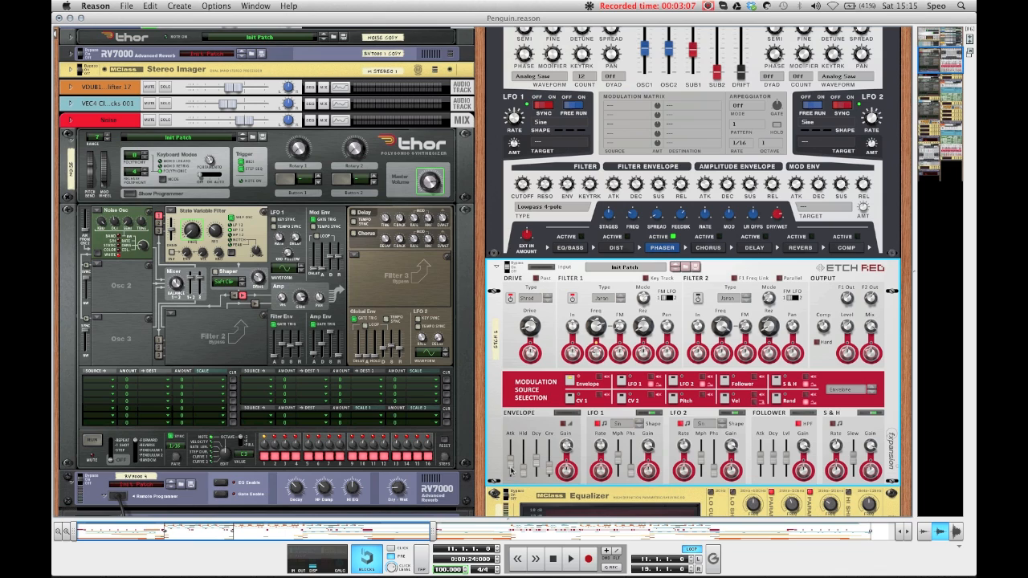
{"action": "mouse_move", "coordinate": [596, 351]}
{"action": "mouse_move", "coordinate": [595, 327]}
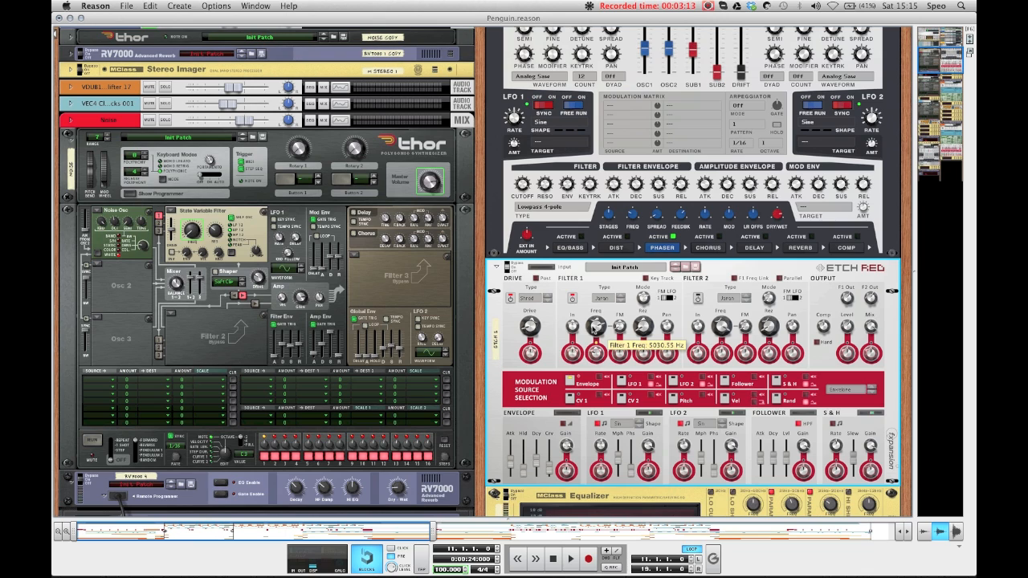
Step: Examine the Etch Red's drive amount and modulation section, then the two MClass equalizers below it
{"action": "mouse_move", "coordinate": [643, 299]}
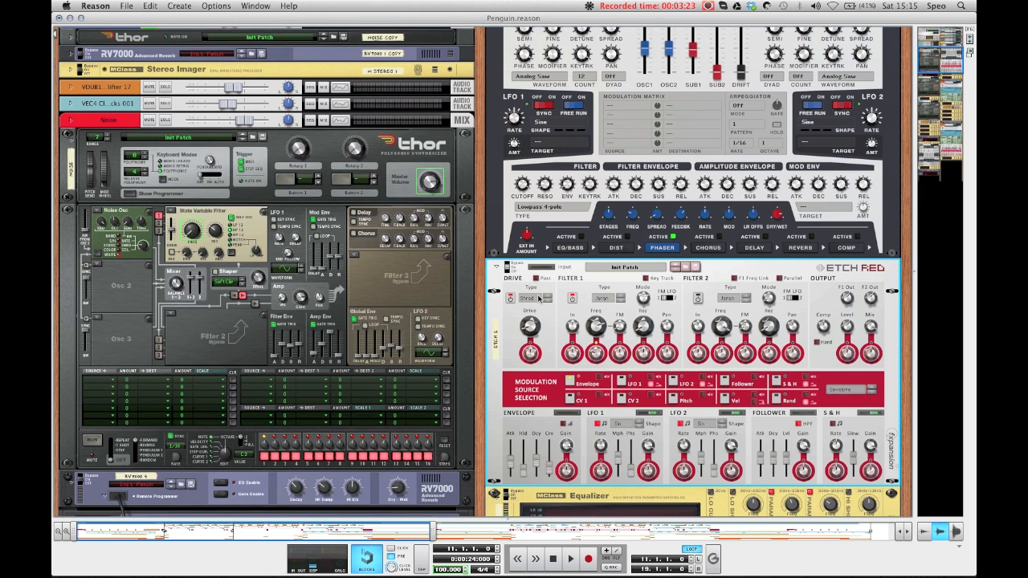
{"action": "scroll", "coordinate": [530, 304], "scroll_direction": "down", "scroll_amount": 2}
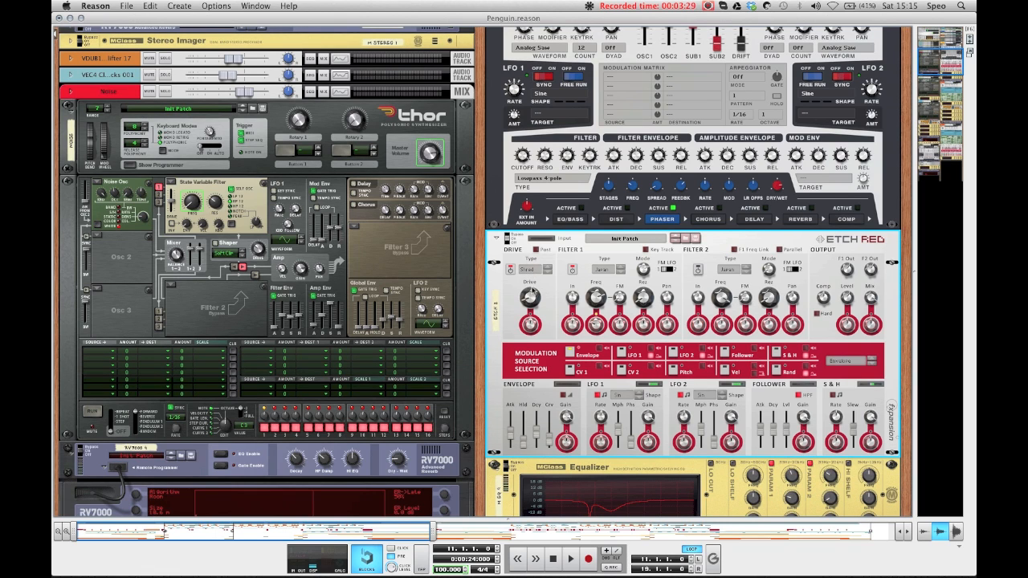
{"action": "mouse_move", "coordinate": [530, 299]}
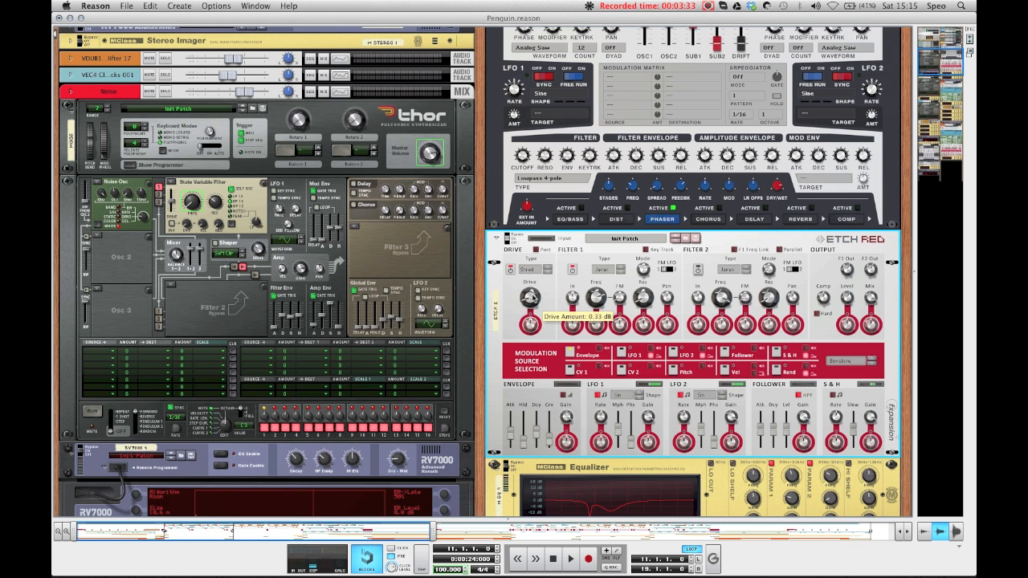
{"action": "scroll", "coordinate": [507, 285], "scroll_direction": "down", "scroll_amount": 3}
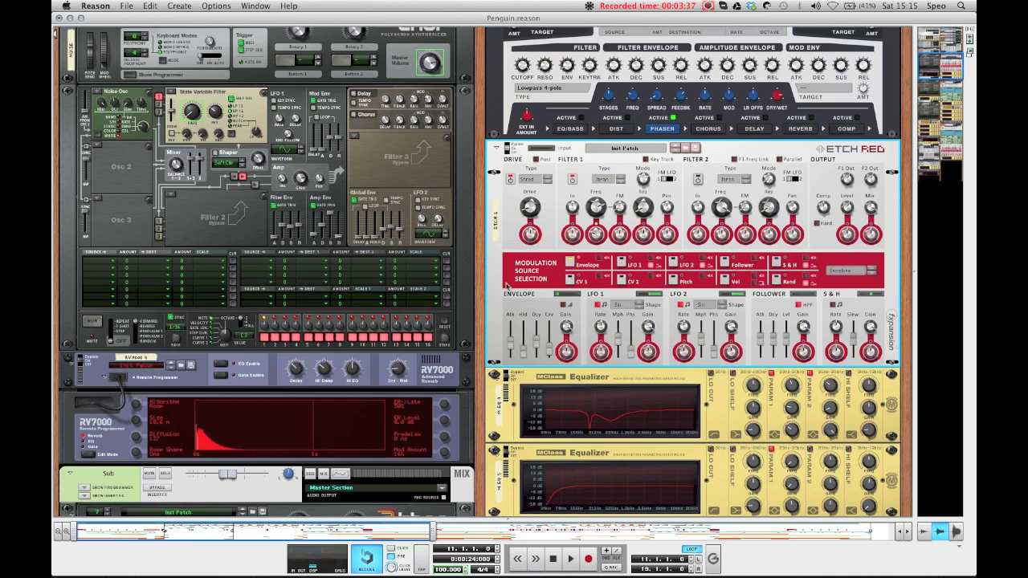
{"action": "scroll", "coordinate": [507, 284], "scroll_direction": "down", "scroll_amount": 4}
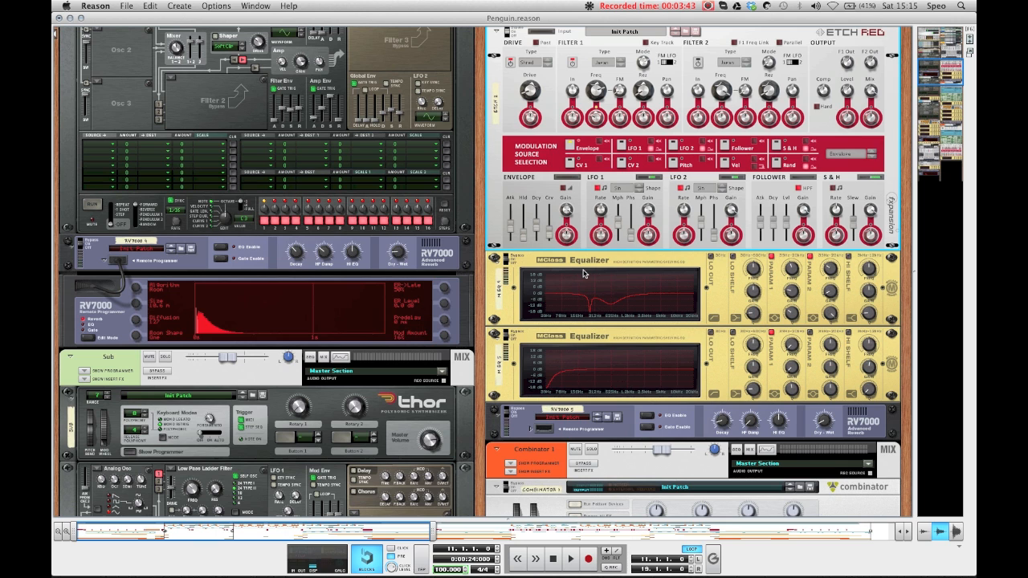
{"action": "scroll", "coordinate": [631, 352], "scroll_direction": "down", "scroll_amount": 2}
{"action": "left_click", "coordinate": [633, 331]}
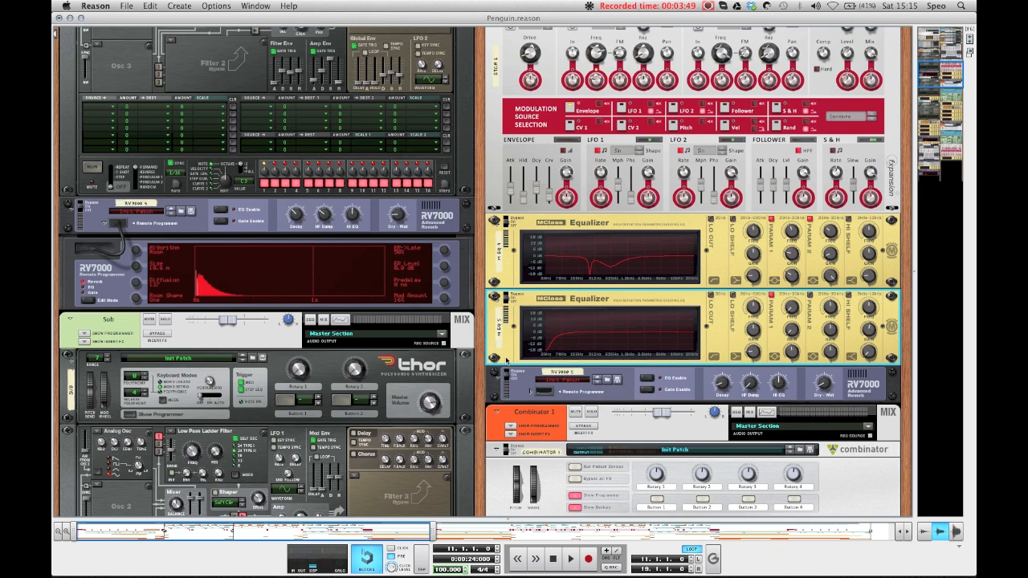
Step: Look over the Sub track's Thor synthesizer, its Analog oscillator and the MClass equalizer beneath it
{"action": "scroll", "coordinate": [508, 360], "scroll_direction": "up", "scroll_amount": 1}
{"action": "scroll", "coordinate": [378, 344], "scroll_direction": "down", "scroll_amount": 10}
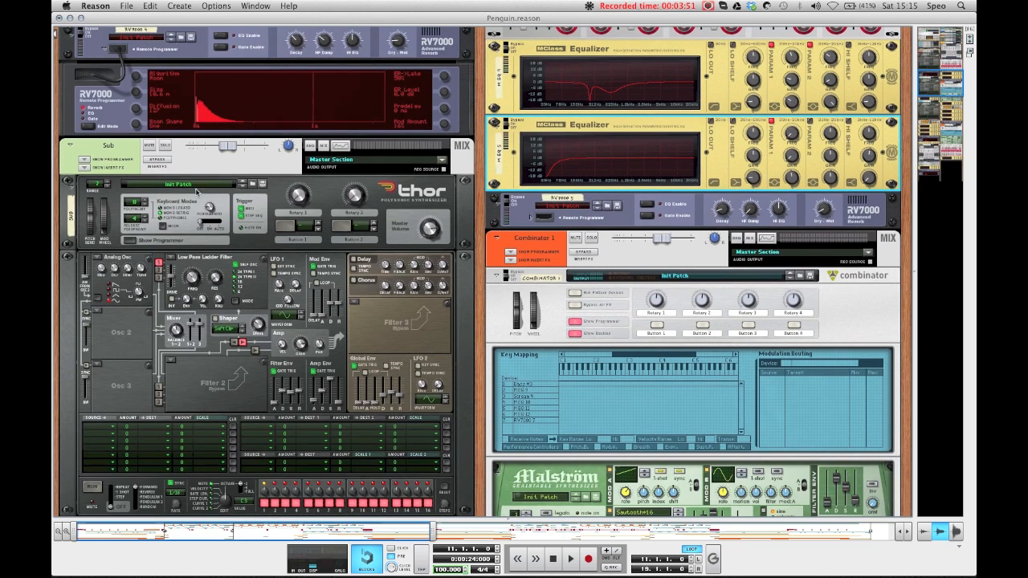
{"action": "scroll", "coordinate": [129, 321], "scroll_direction": "down", "scroll_amount": 1}
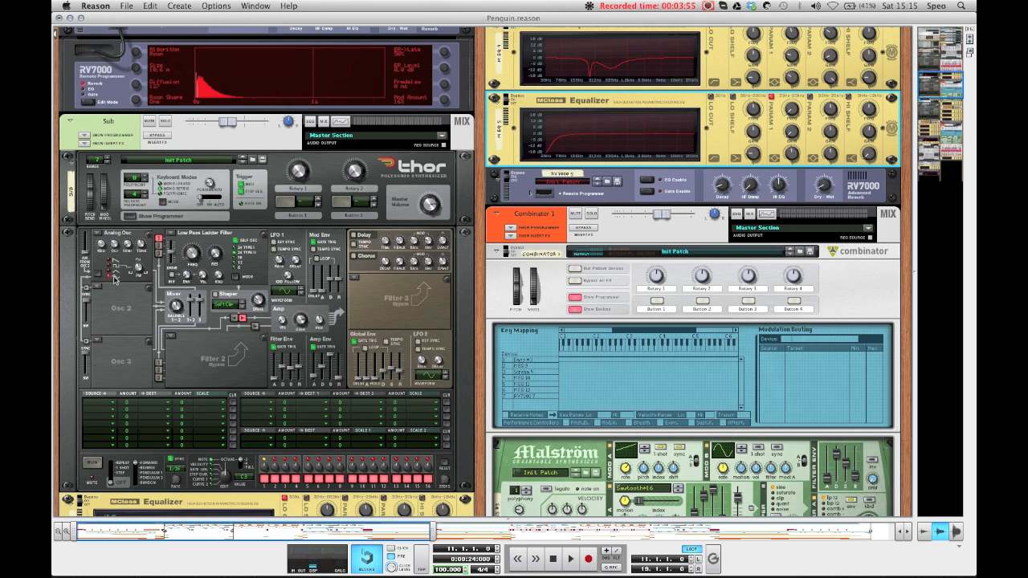
{"action": "scroll", "coordinate": [137, 288], "scroll_direction": "down", "scroll_amount": 1}
{"action": "scroll", "coordinate": [193, 303], "scroll_direction": "down", "scroll_amount": 15}
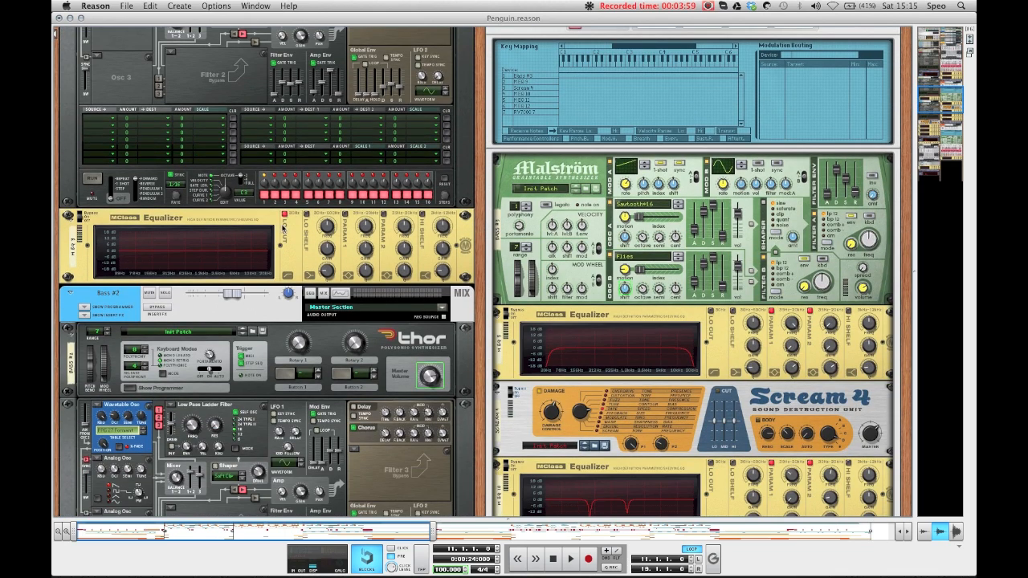
Step: Return to the 1st Bass effects chain and inspect the Decay setting of the RV7000 reverb below the equalizers
{"action": "scroll", "coordinate": [356, 275], "scroll_direction": "up", "scroll_amount": 20}
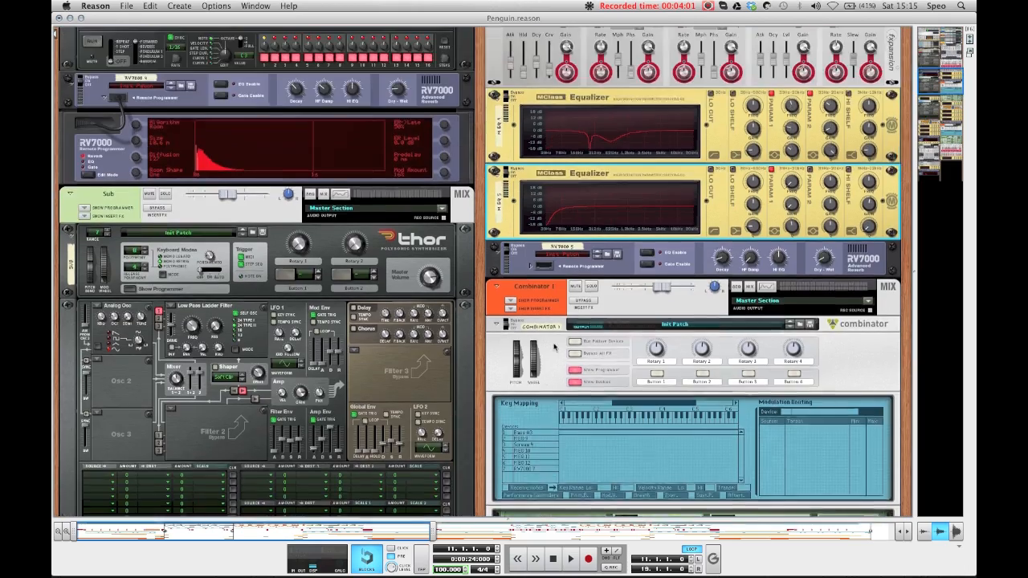
{"action": "scroll", "coordinate": [567, 333], "scroll_direction": "up", "scroll_amount": 20}
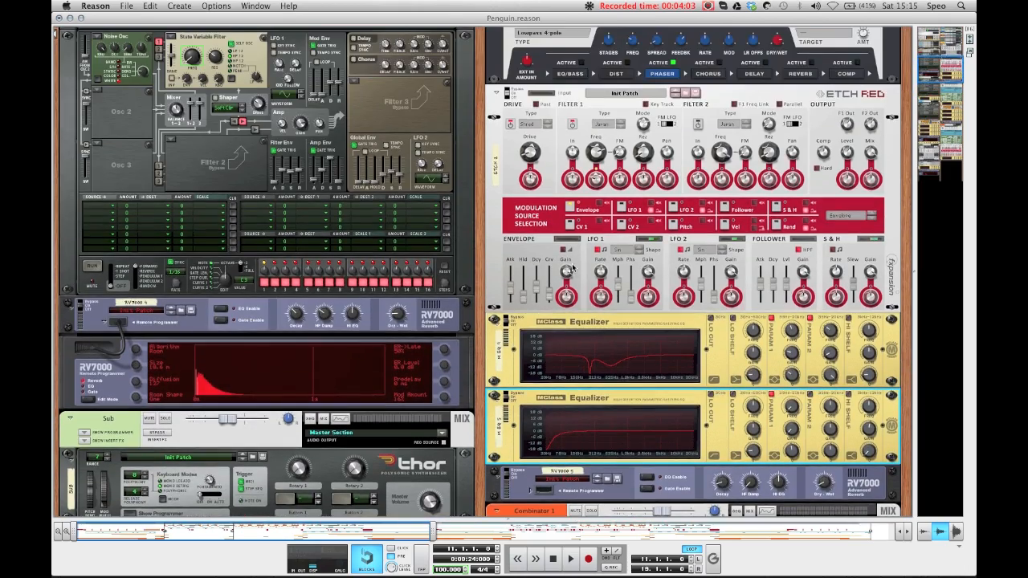
{"action": "scroll", "coordinate": [724, 279], "scroll_direction": "down", "scroll_amount": 20}
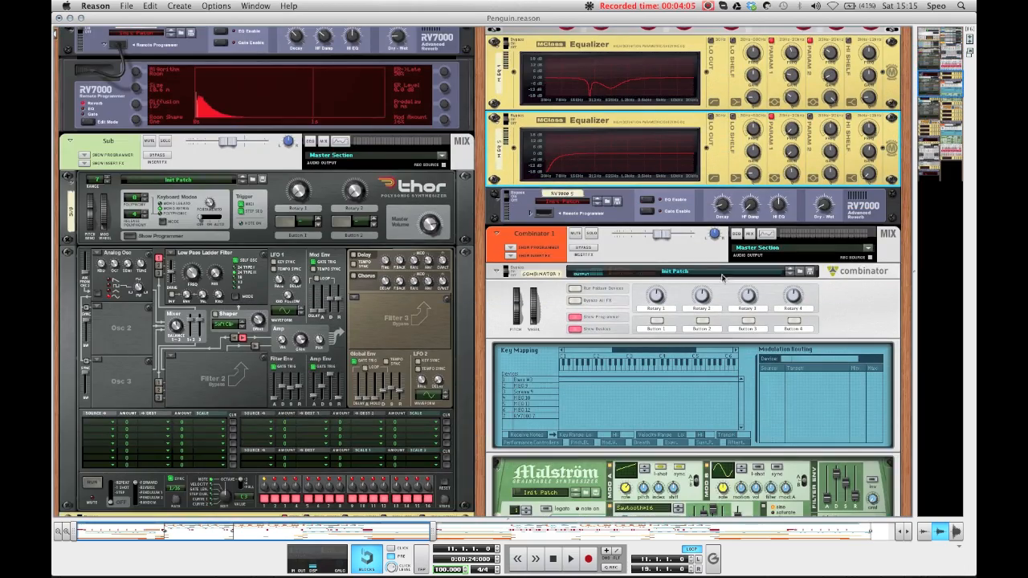
{"action": "left_click", "coordinate": [583, 219]}
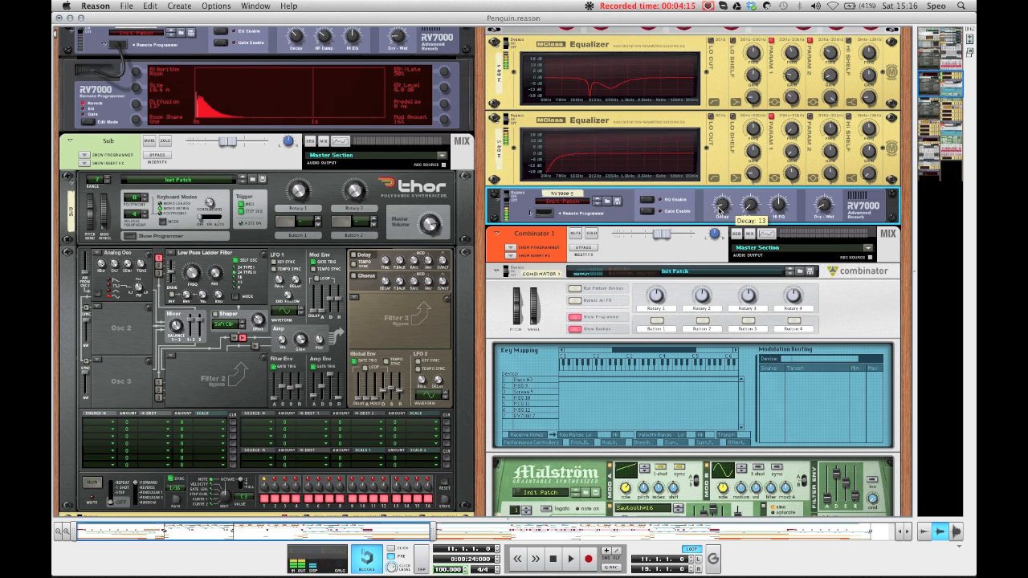
Step: Select the Bass #2 track in the sequencer and audition it with a short playback
{"action": "key", "text": "F7"}
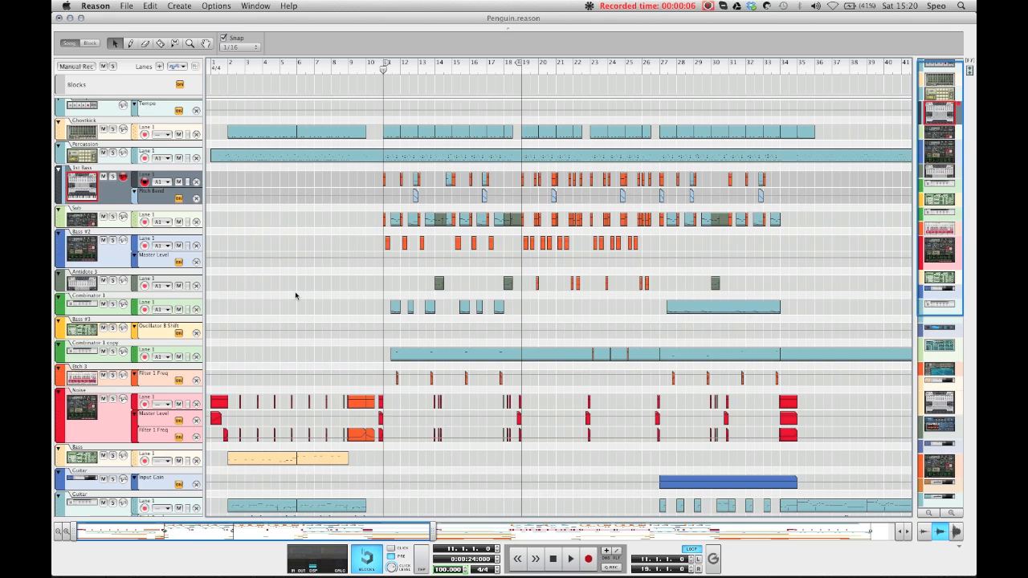
{"action": "left_click", "coordinate": [121, 263]}
{"action": "key", "text": "space"}
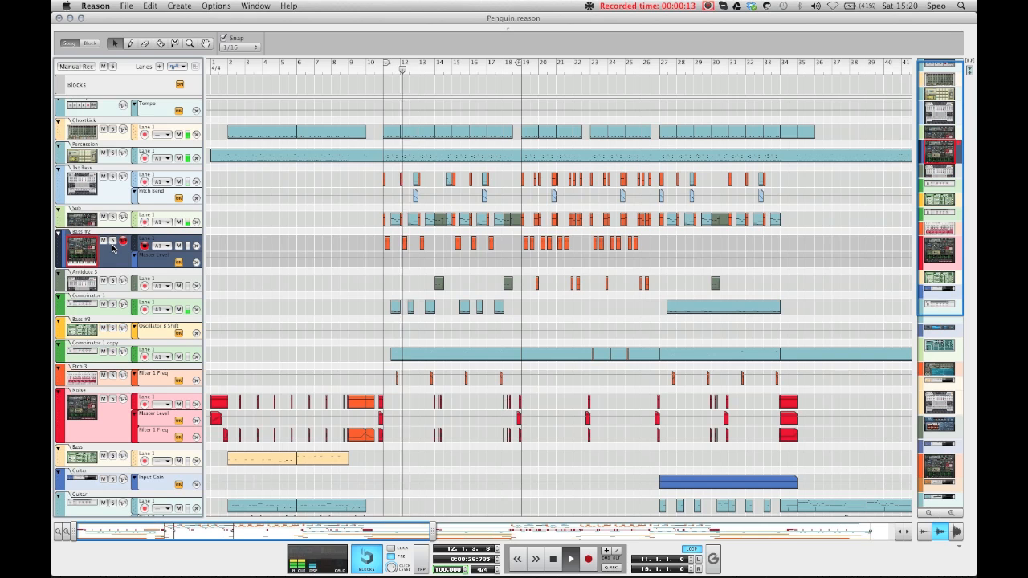
{"action": "left_click", "coordinate": [112, 242]}
{"action": "key", "text": "space"}
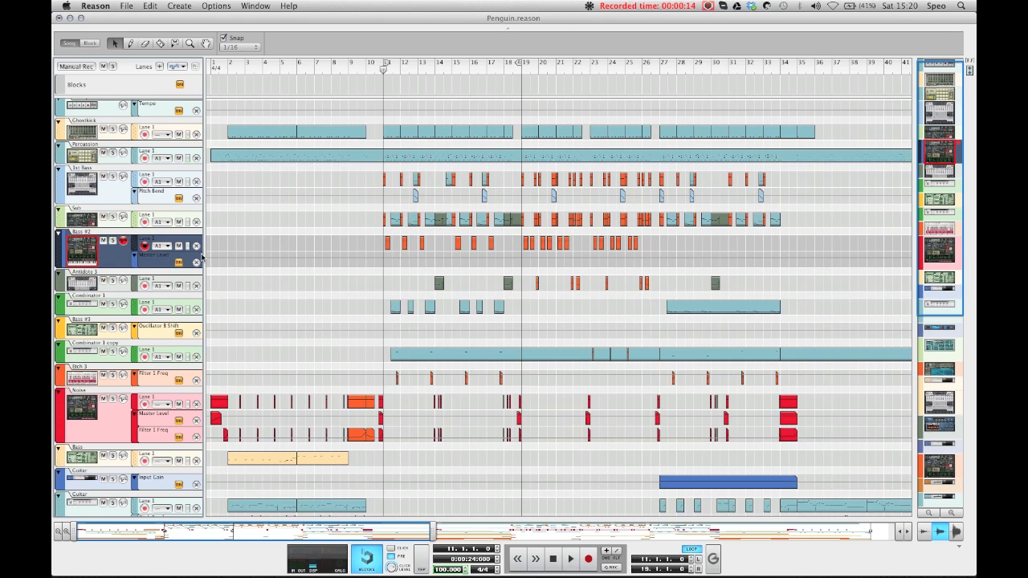
Step: Examine the Bass #2 Thor's wavetable oscillator, Low Pass Ladder Filter, envelopes and the oscillator routing into Filter 1
{"action": "key", "text": "F6"}
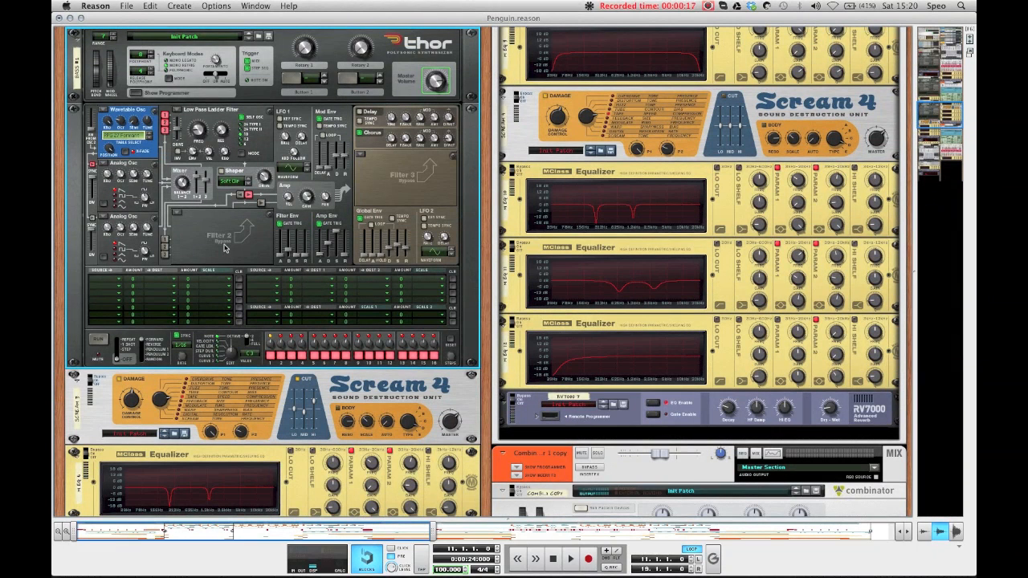
{"action": "scroll", "coordinate": [221, 246], "scroll_direction": "up", "scroll_amount": 2}
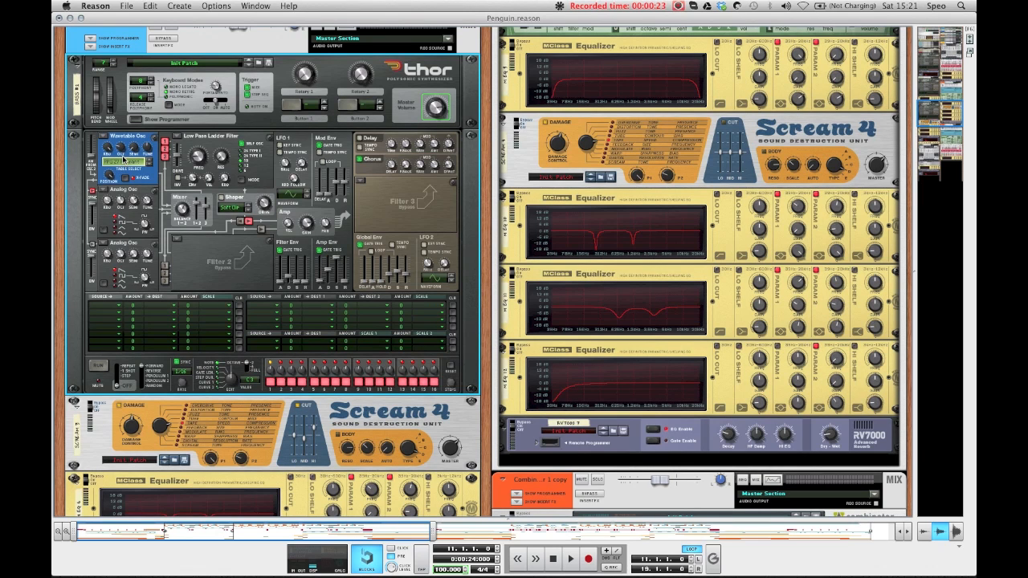
{"action": "mouse_move", "coordinate": [110, 175]}
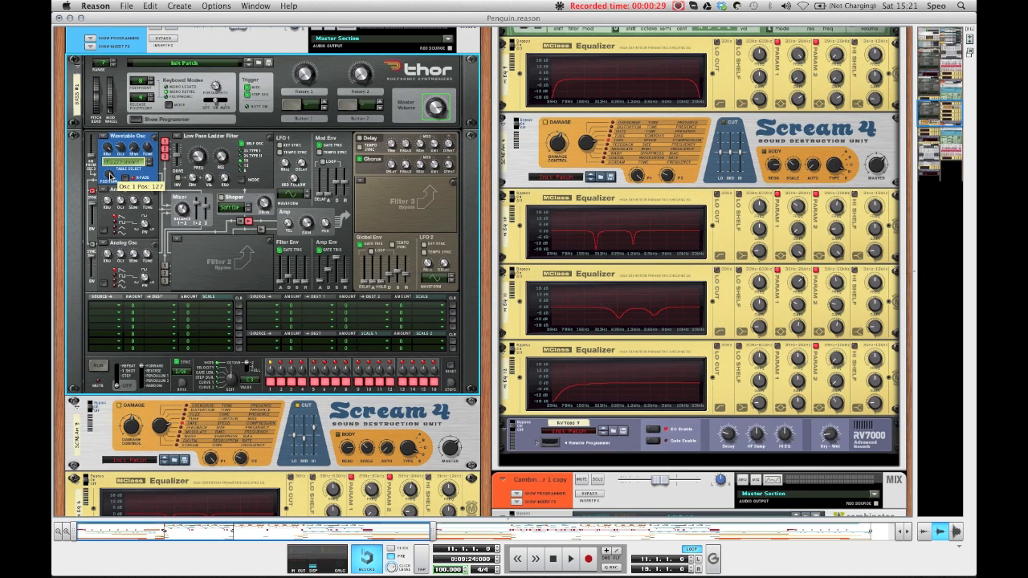
{"action": "mouse_move", "coordinate": [122, 149]}
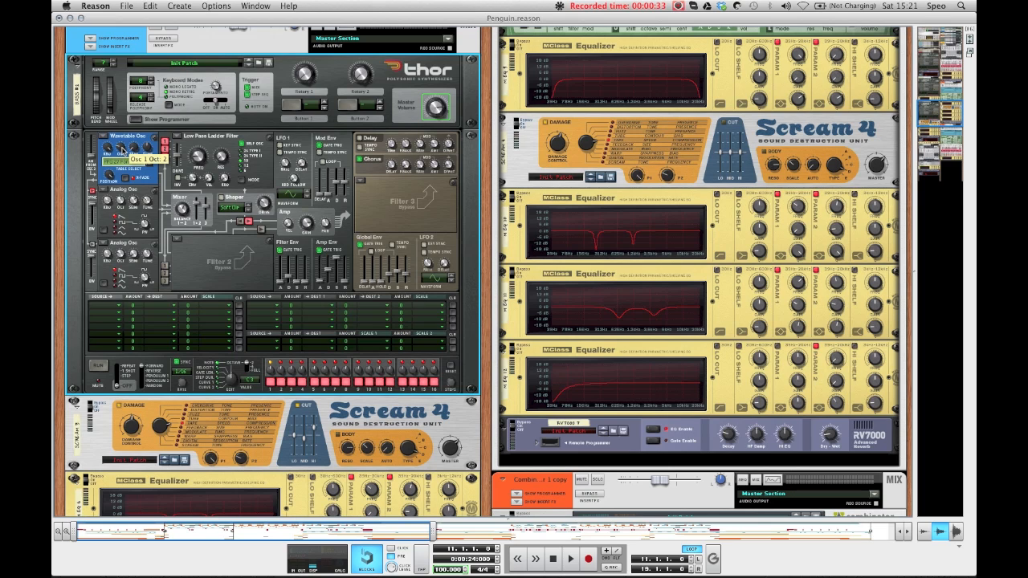
{"action": "mouse_move", "coordinate": [207, 158]}
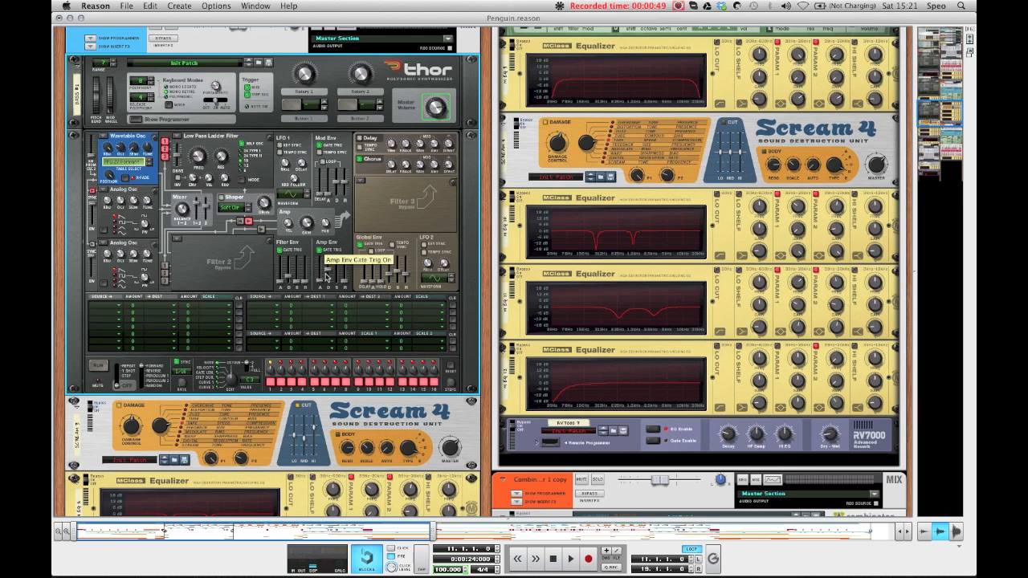
{"action": "mouse_move", "coordinate": [288, 282]}
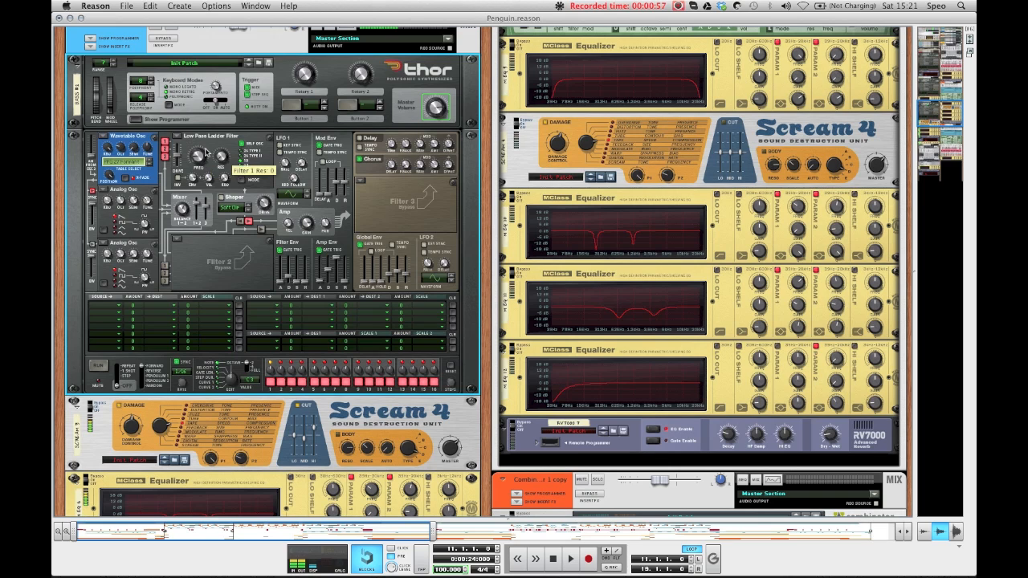
{"action": "left_click", "coordinate": [165, 159]}
{"action": "left_click", "coordinate": [165, 150]}
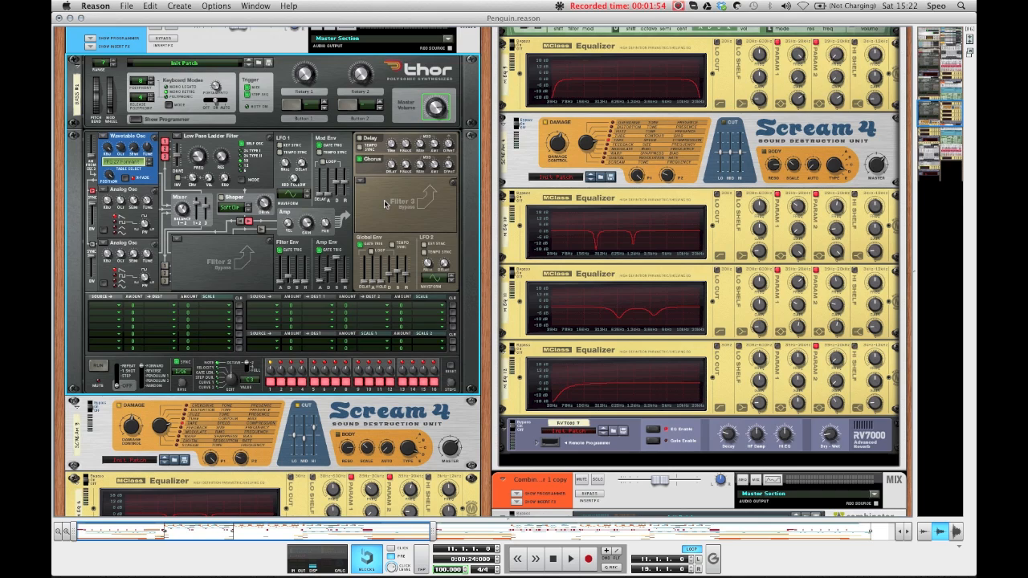
Step: Select the Scream 4 below the Bass #2 Thor and examine its damage control, parameter knobs and cut sliders
{"action": "scroll", "coordinate": [386, 204], "scroll_direction": "down", "scroll_amount": 5}
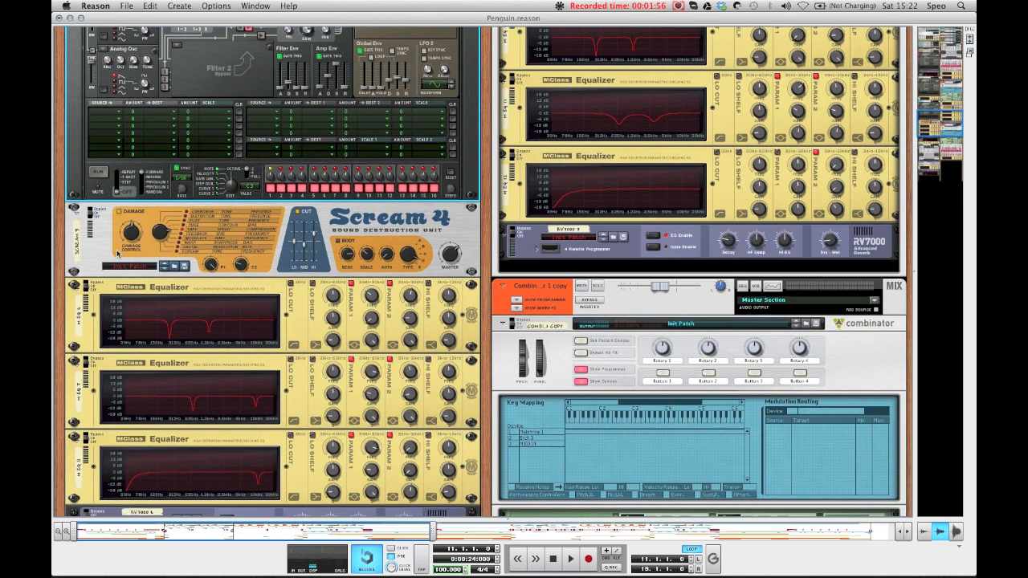
{"action": "left_click", "coordinate": [107, 250]}
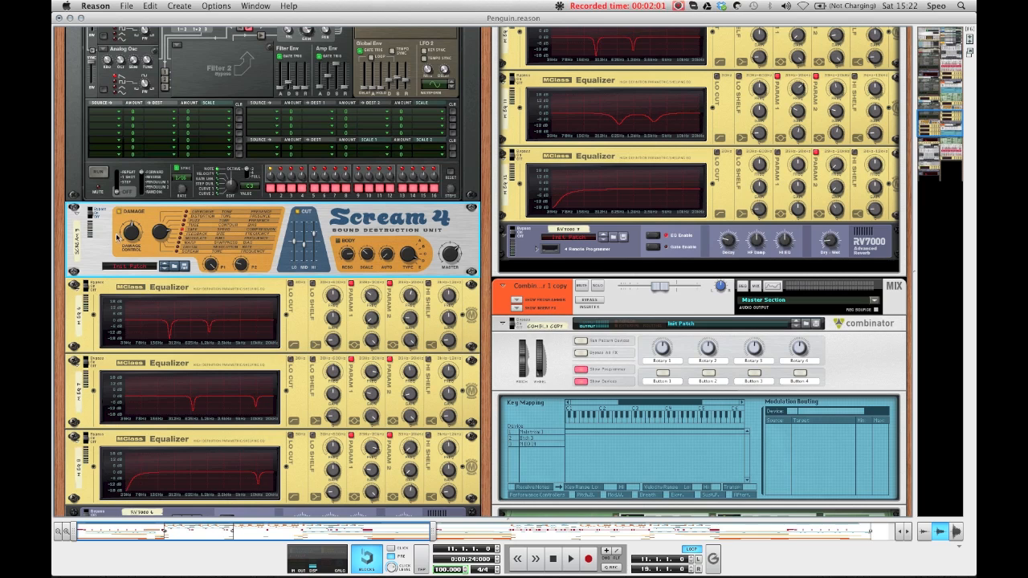
{"action": "mouse_move", "coordinate": [131, 237]}
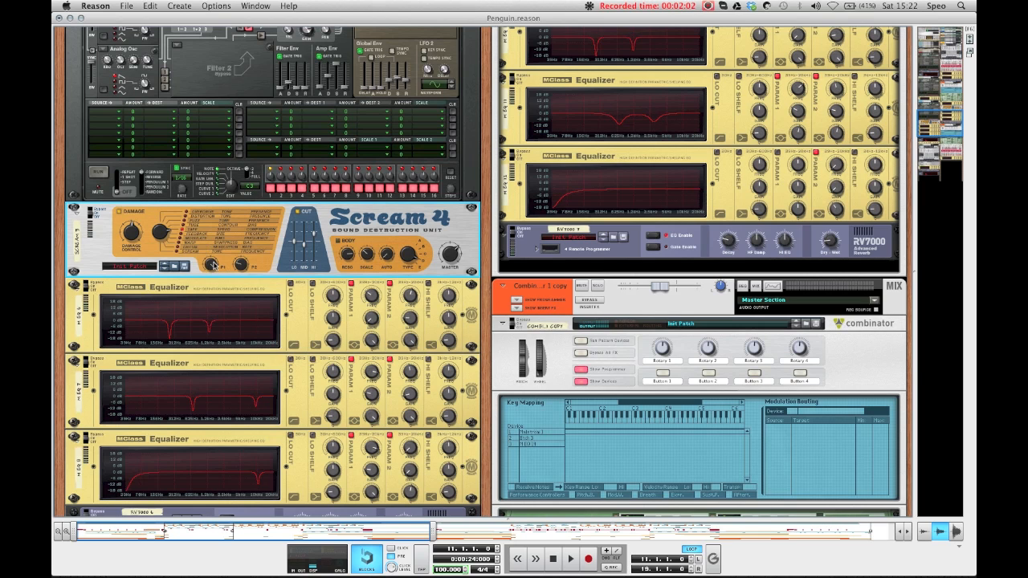
{"action": "mouse_move", "coordinate": [244, 268]}
{"action": "mouse_move", "coordinate": [305, 248]}
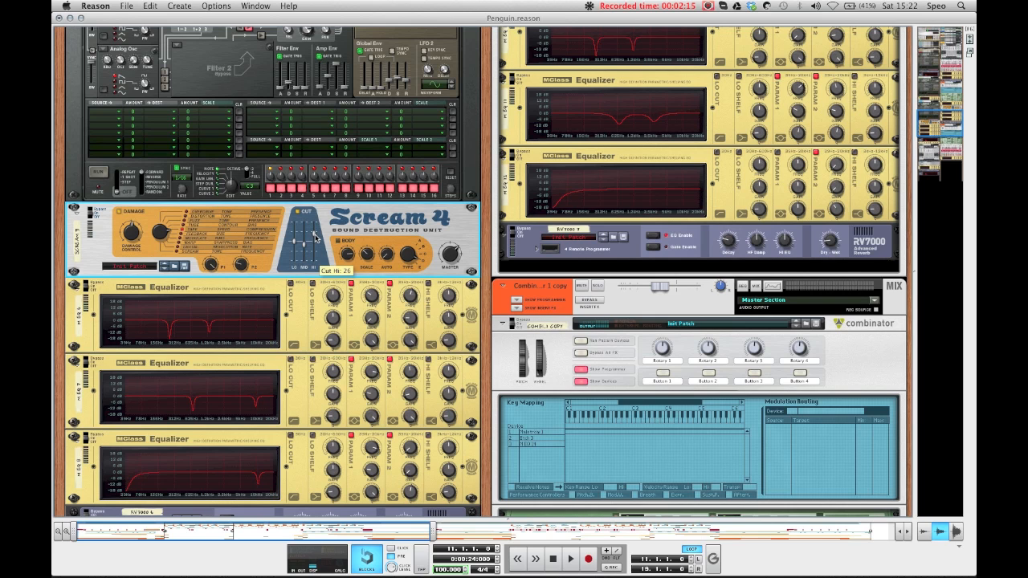
Step: Check the frequency and gain of both parametric bands on the first equalizer below the Scream 4
{"action": "scroll", "coordinate": [270, 289], "scroll_direction": "down", "scroll_amount": 2}
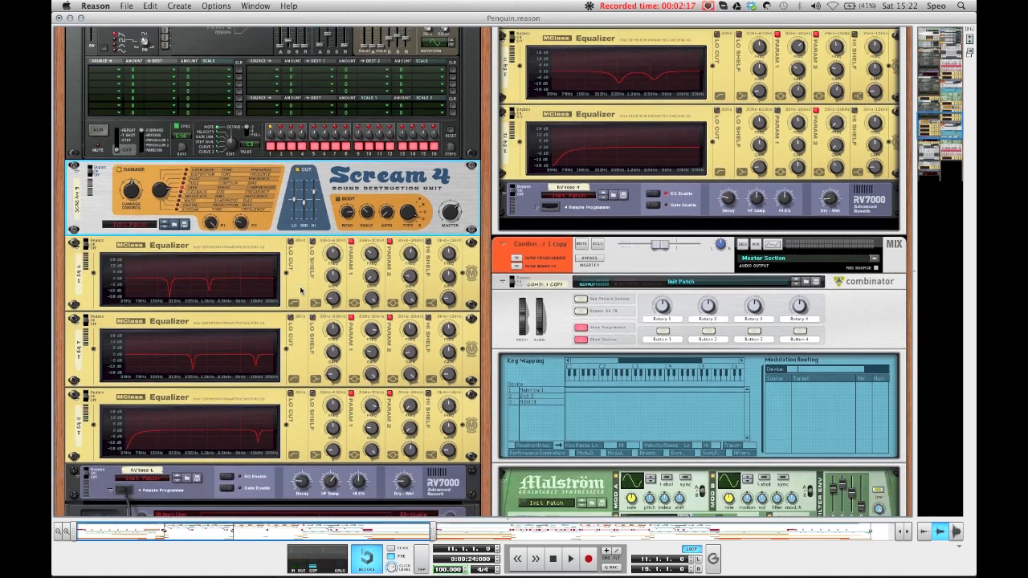
{"action": "scroll", "coordinate": [268, 304], "scroll_direction": "down", "scroll_amount": 1}
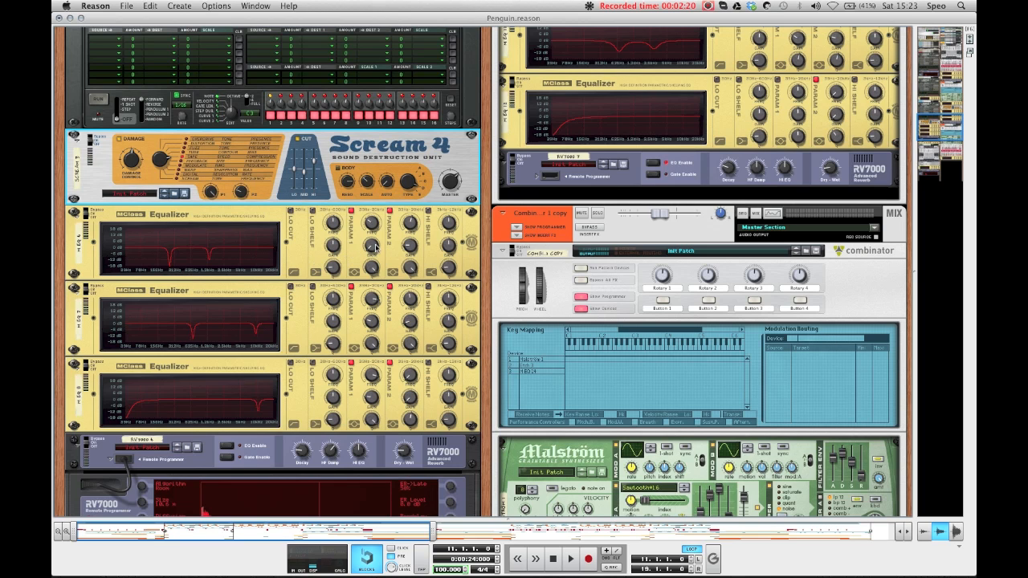
{"action": "left_click", "coordinate": [373, 226]}
{"action": "left_click_drag", "start_coordinate": [372, 246], "coordinate": [371, 297]}
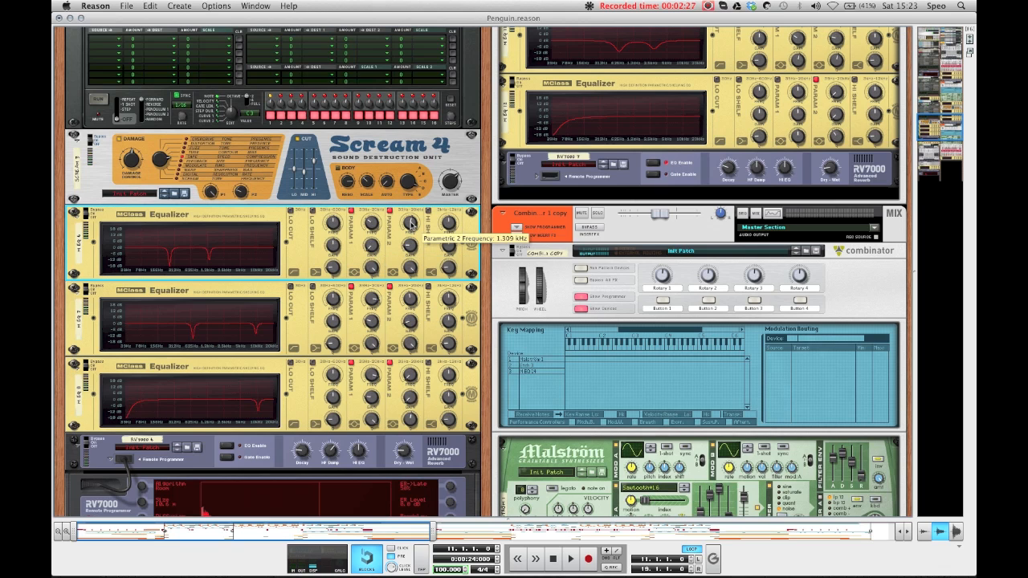
{"action": "mouse_move", "coordinate": [410, 254]}
{"action": "left_mouse_down"}
{"action": "mouse_move", "coordinate": [400, 200]}
{"action": "mouse_move", "coordinate": [408, 254]}
{"action": "left_mouse_up"}
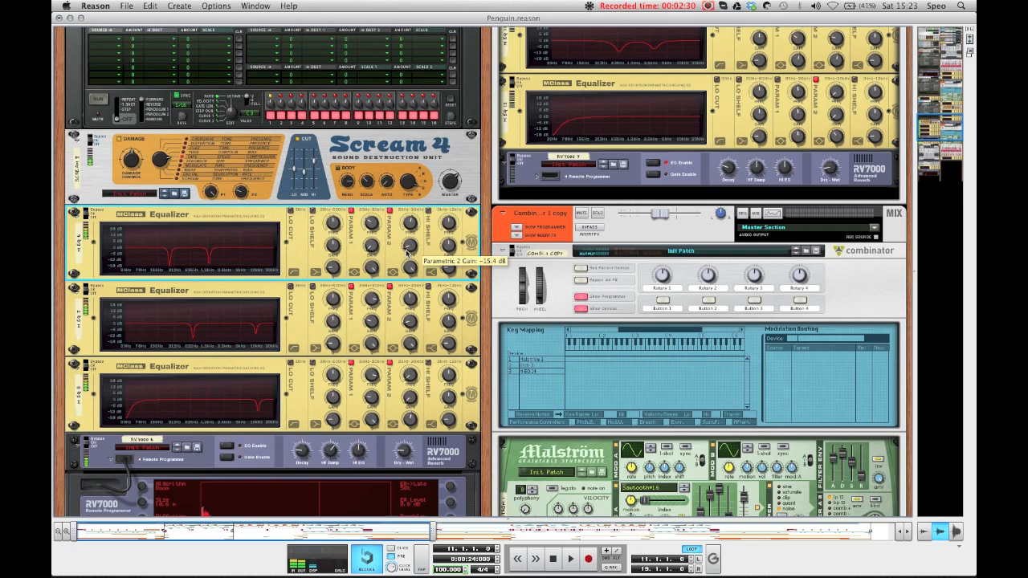
Step: Check both parametric bands' frequency and gain on the second equalizer, and the third equalizer's Parametric 1 frequency
{"action": "left_click", "coordinate": [374, 304]}
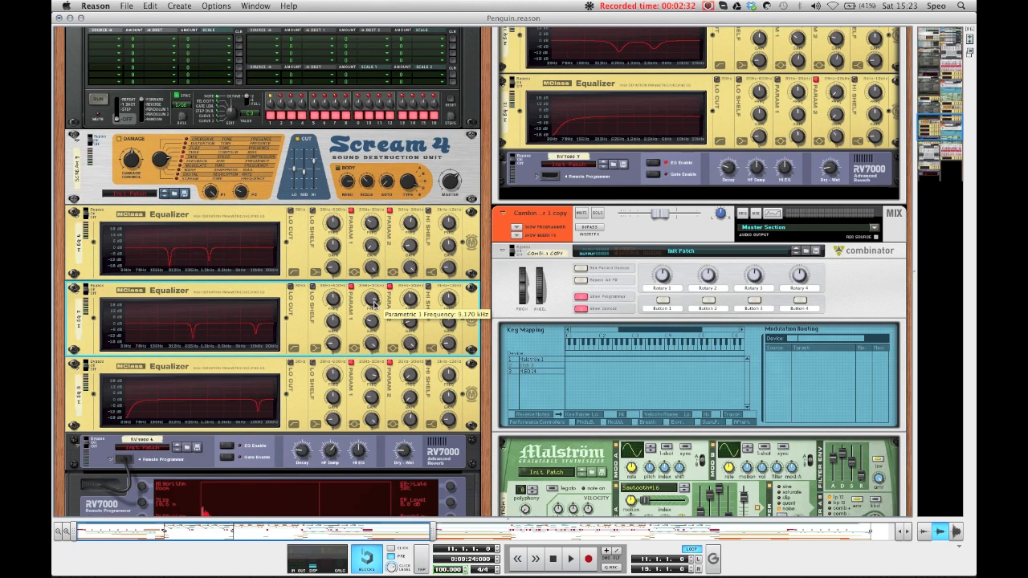
{"action": "mouse_move", "coordinate": [372, 323]}
{"action": "left_mouse_down"}
{"action": "mouse_move", "coordinate": [374, 298]}
{"action": "mouse_move", "coordinate": [369, 323]}
{"action": "left_mouse_up"}
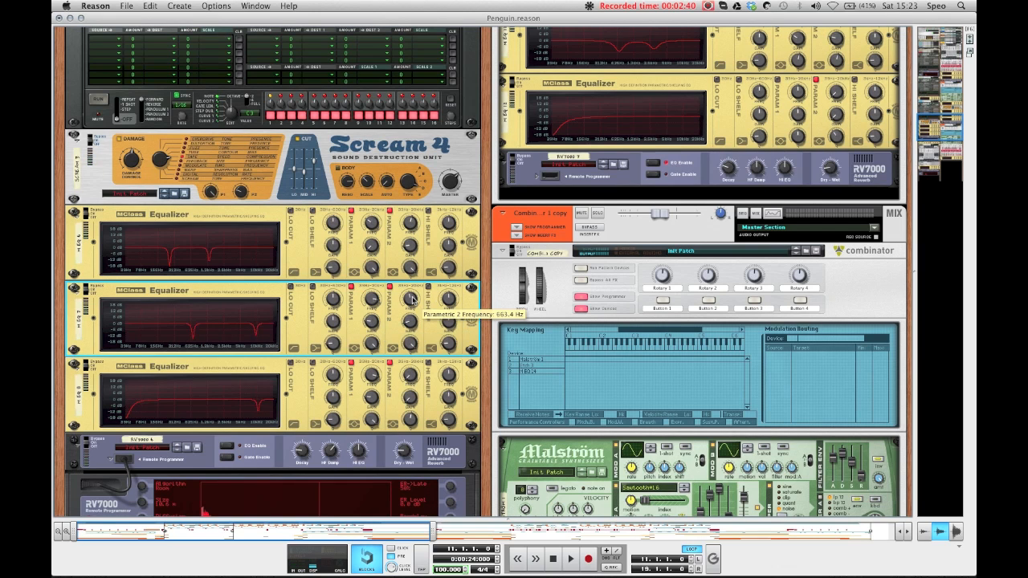
{"action": "mouse_move", "coordinate": [410, 320]}
{"action": "left_mouse_down"}
{"action": "mouse_move", "coordinate": [411, 296]}
{"action": "mouse_move", "coordinate": [407, 321]}
{"action": "left_mouse_up"}
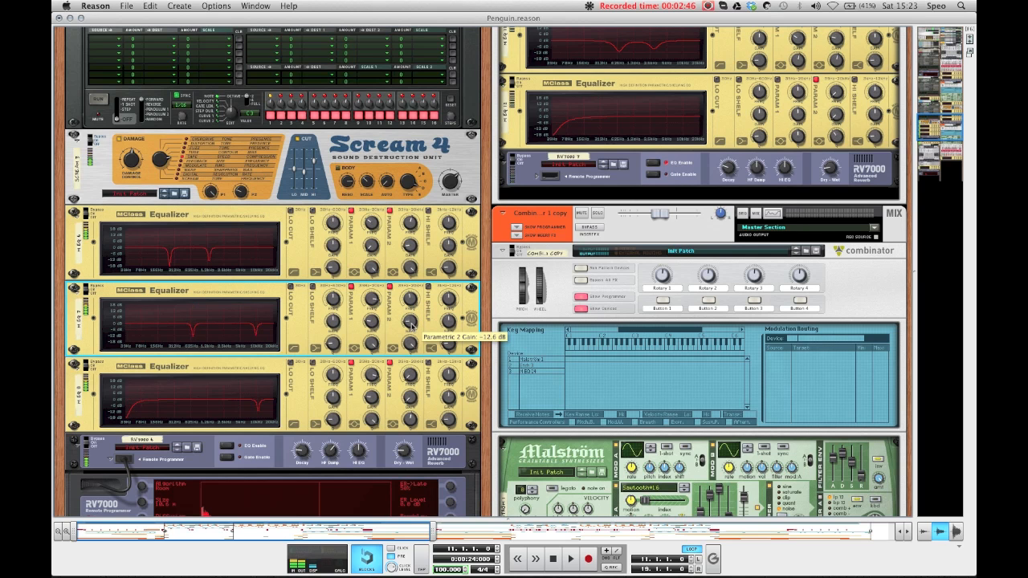
{"action": "scroll", "coordinate": [409, 322], "scroll_direction": "down", "scroll_amount": 3}
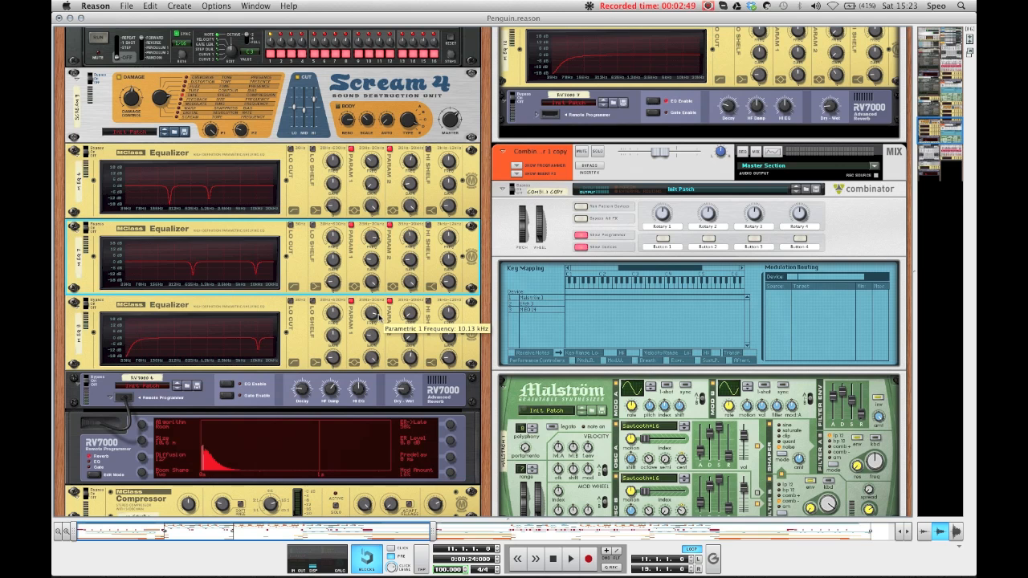
Step: Select the third equalizer below the Scream 4 and examine its Parametric 1 settings and frequency curve
{"action": "mouse_move", "coordinate": [375, 334]}
{"action": "left_mouse_down"}
{"action": "mouse_move", "coordinate": [376, 311]}
{"action": "mouse_move", "coordinate": [376, 339]}
{"action": "left_mouse_up"}
{"action": "scroll", "coordinate": [394, 330], "scroll_direction": "down", "scroll_amount": 1}
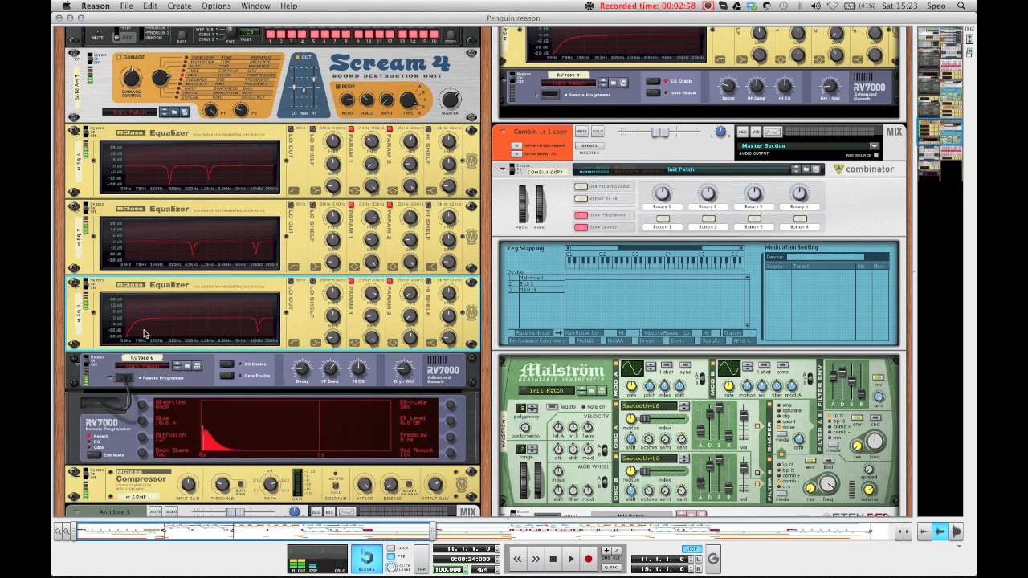
Step: Select the RV7000 reverb below the equalizers and check its bypass switch and its Decay, HF Damp and Dry-Wet amounts
{"action": "scroll", "coordinate": [144, 334], "scroll_direction": "down", "scroll_amount": 3}
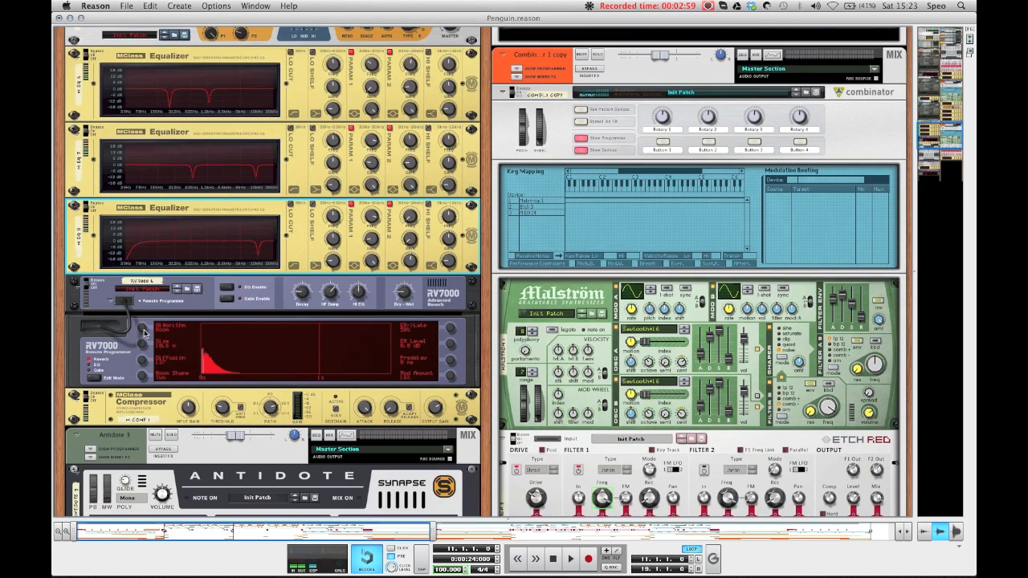
{"action": "left_click", "coordinate": [101, 301]}
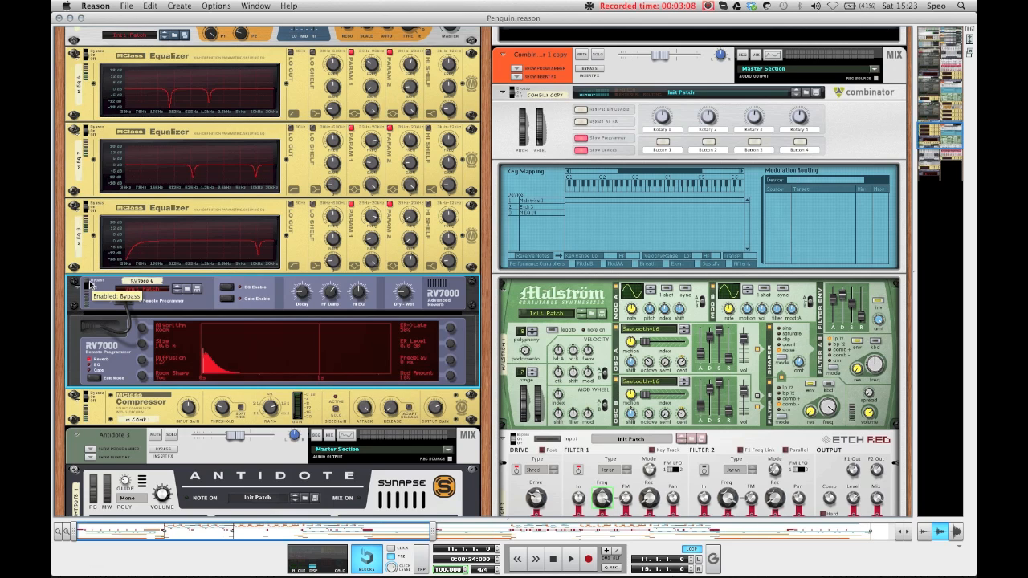
{"action": "left_click", "coordinate": [87, 284]}
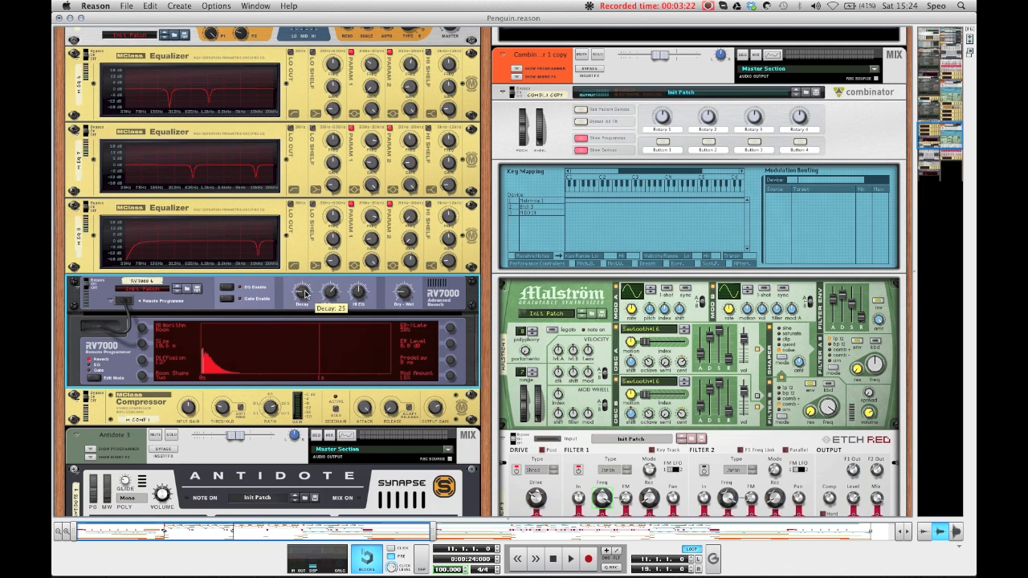
{"action": "mouse_move", "coordinate": [331, 292]}
{"action": "mouse_move", "coordinate": [404, 293]}
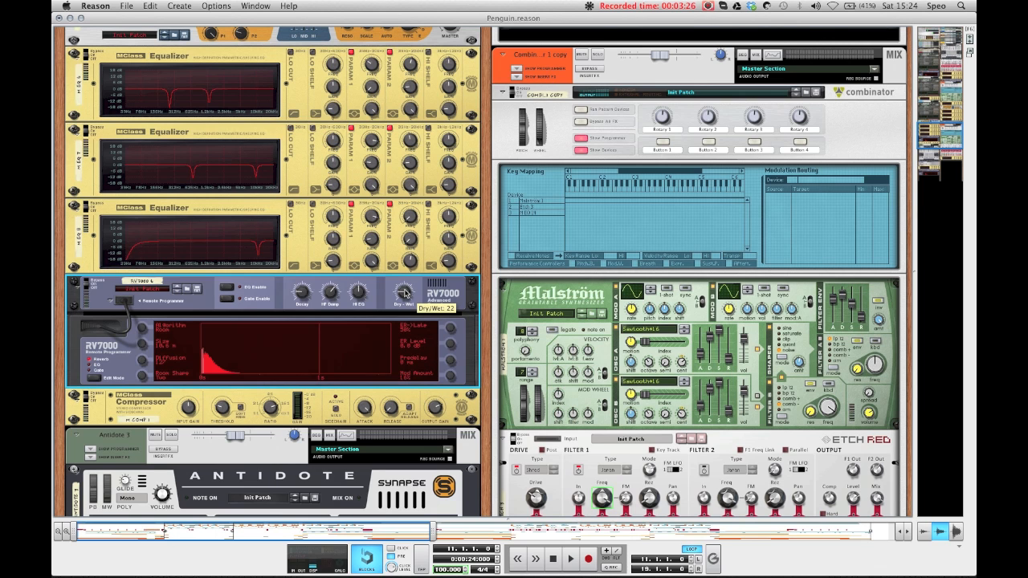
{"action": "scroll", "coordinate": [404, 292], "scroll_direction": "down", "scroll_amount": 2}
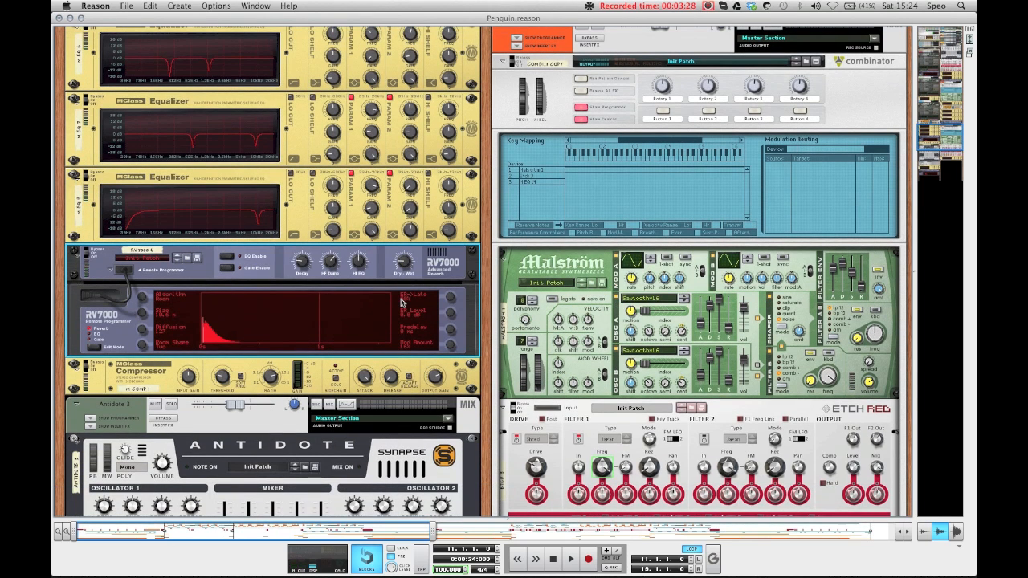
Step: Select the MClass Compressor below the RV7000 and review the Bass #2 effect chain back up to the Scream 4
{"action": "scroll", "coordinate": [180, 368], "scroll_direction": "down", "scroll_amount": 4}
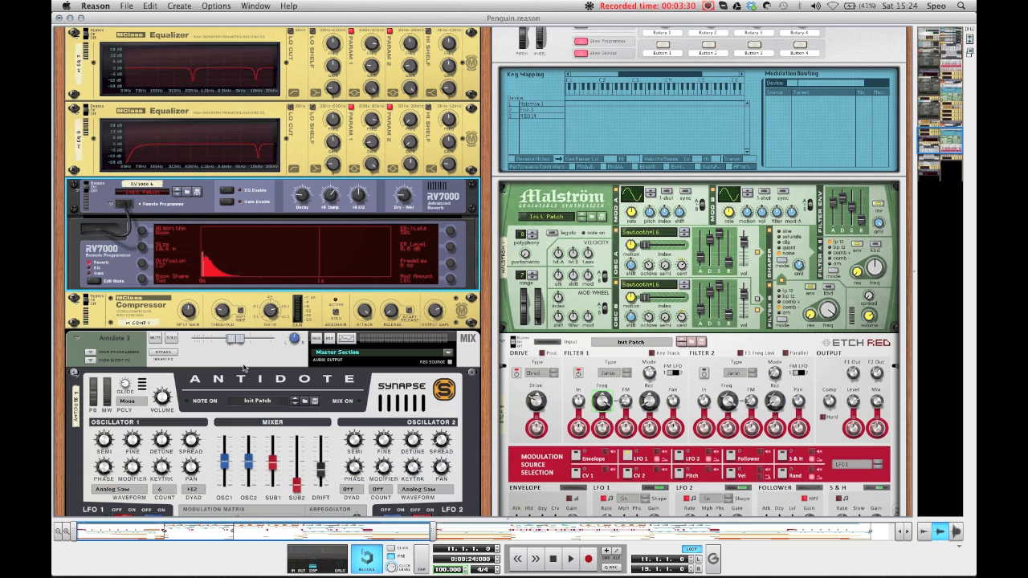
{"action": "left_click", "coordinate": [364, 310]}
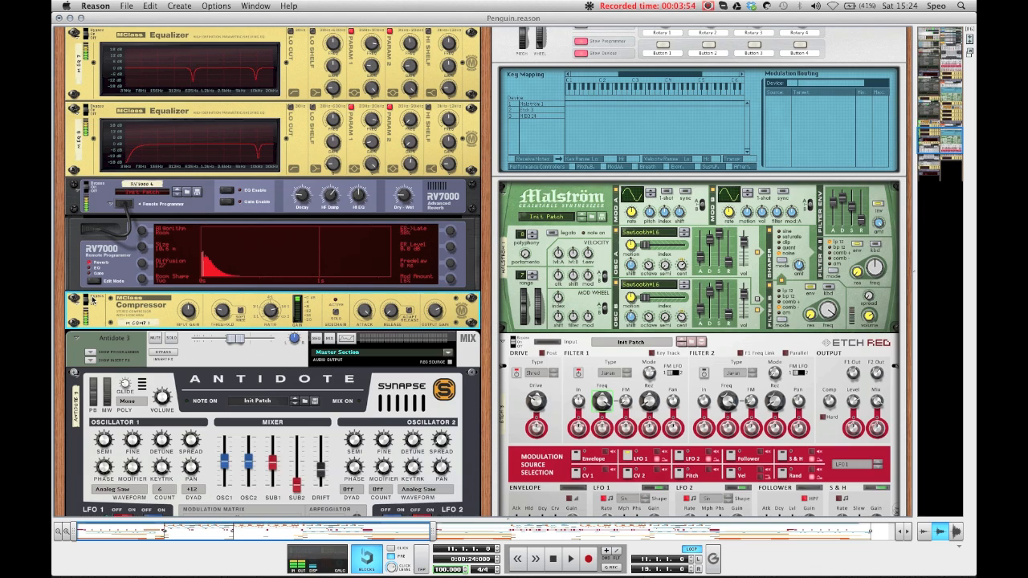
{"action": "scroll", "coordinate": [92, 299], "scroll_direction": "up", "scroll_amount": 3}
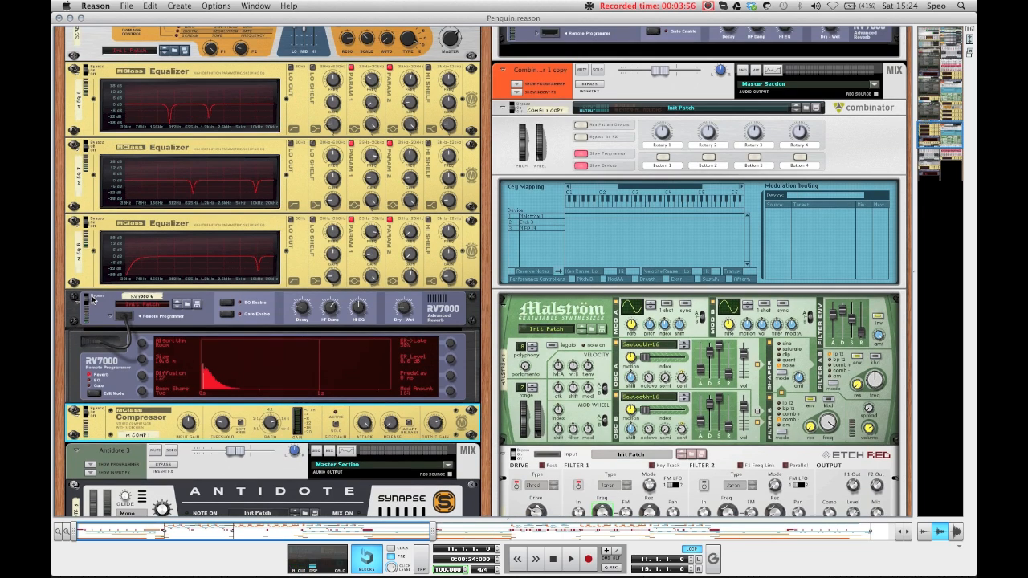
{"action": "scroll", "coordinate": [222, 359], "scroll_direction": "up", "scroll_amount": 5}
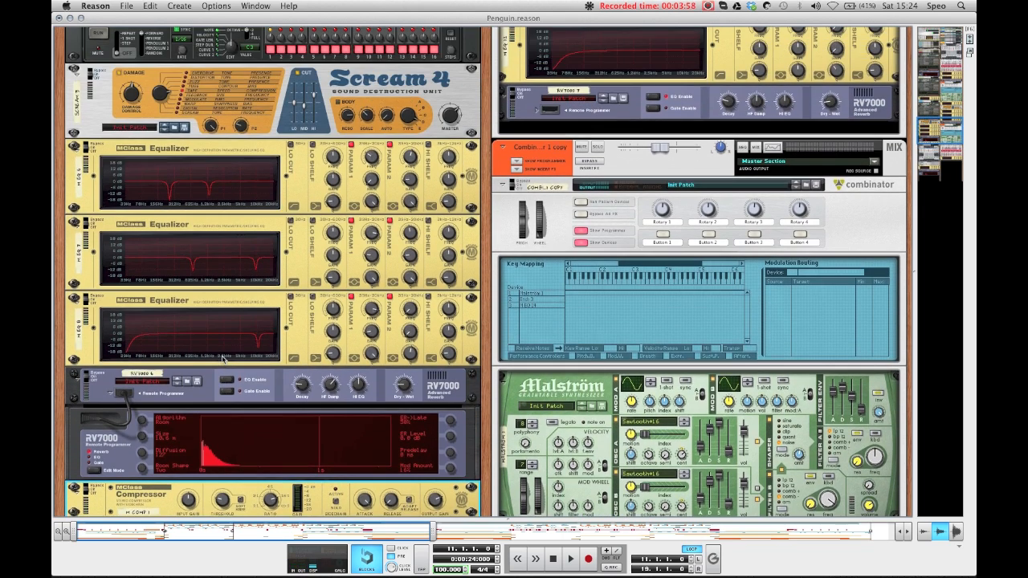
Step: Show the song's sequencer and look over the full track list, from the Transport and bass tracks down to the audio tracks
{"action": "key", "text": "F7"}
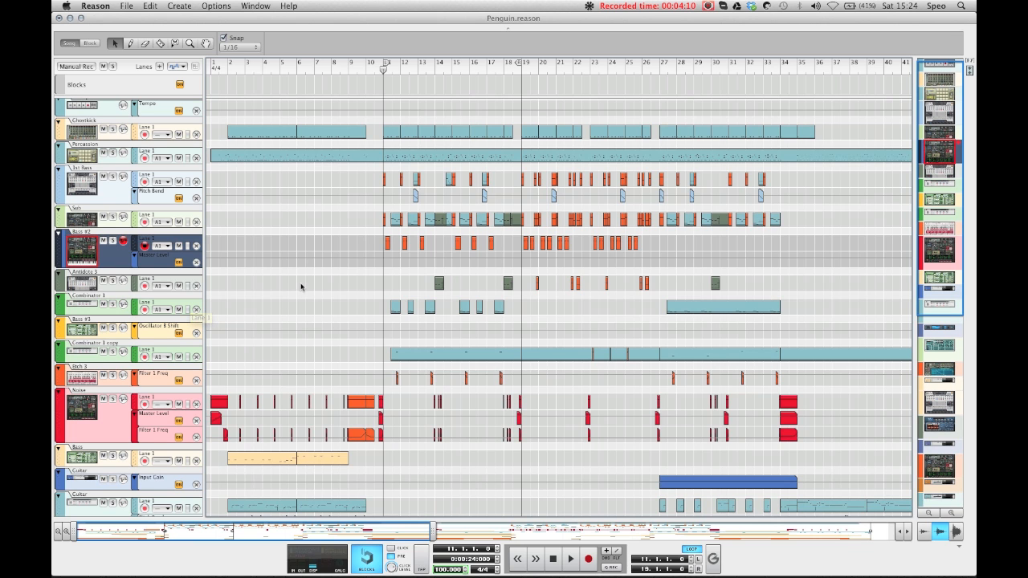
{"action": "scroll", "coordinate": [302, 285], "scroll_direction": "down", "scroll_amount": 10}
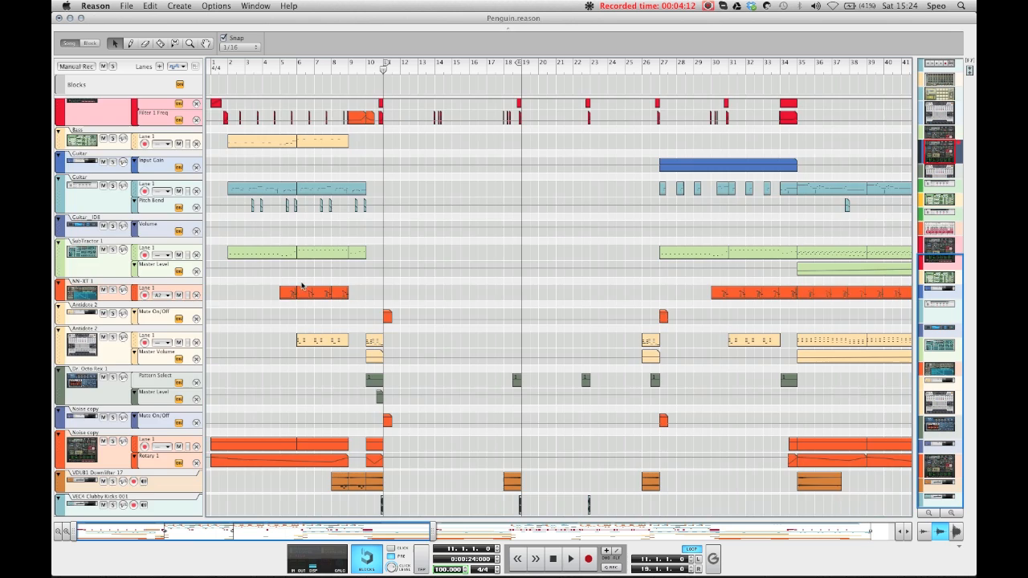
{"action": "scroll", "coordinate": [322, 337], "scroll_direction": "up", "scroll_amount": 10}
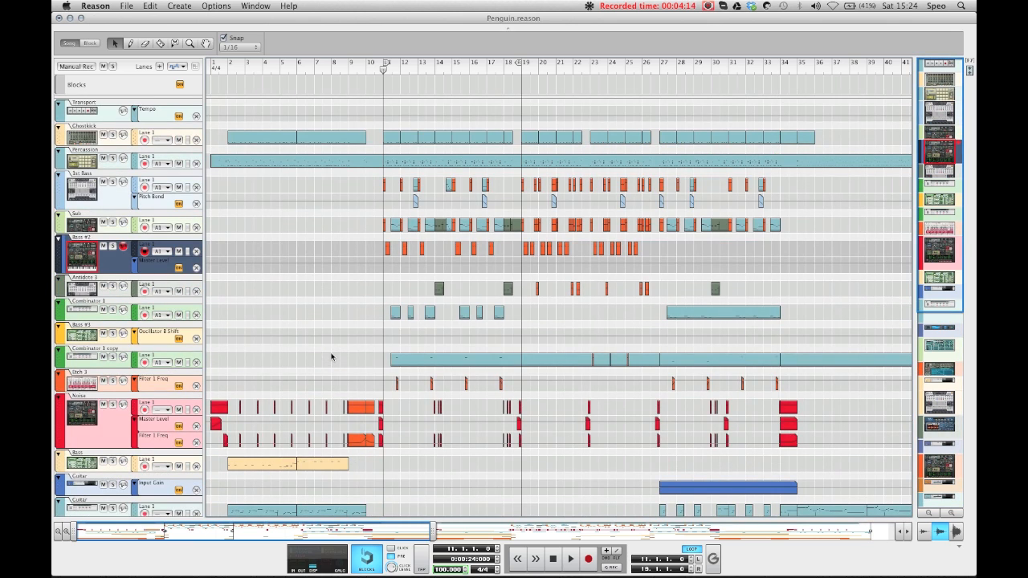
{"action": "scroll", "coordinate": [331, 356], "scroll_direction": "down", "scroll_amount": 8}
{"action": "scroll", "coordinate": [331, 357], "scroll_direction": "up", "scroll_amount": 6}
{"action": "scroll", "coordinate": [331, 356], "scroll_direction": "up", "scroll_amount": 3}
{"action": "scroll", "coordinate": [297, 322], "scroll_direction": "down", "scroll_amount": 10}
{"action": "scroll", "coordinate": [312, 346], "scroll_direction": "up", "scroll_amount": 10}
{"action": "left_click", "coordinate": [711, 7]}
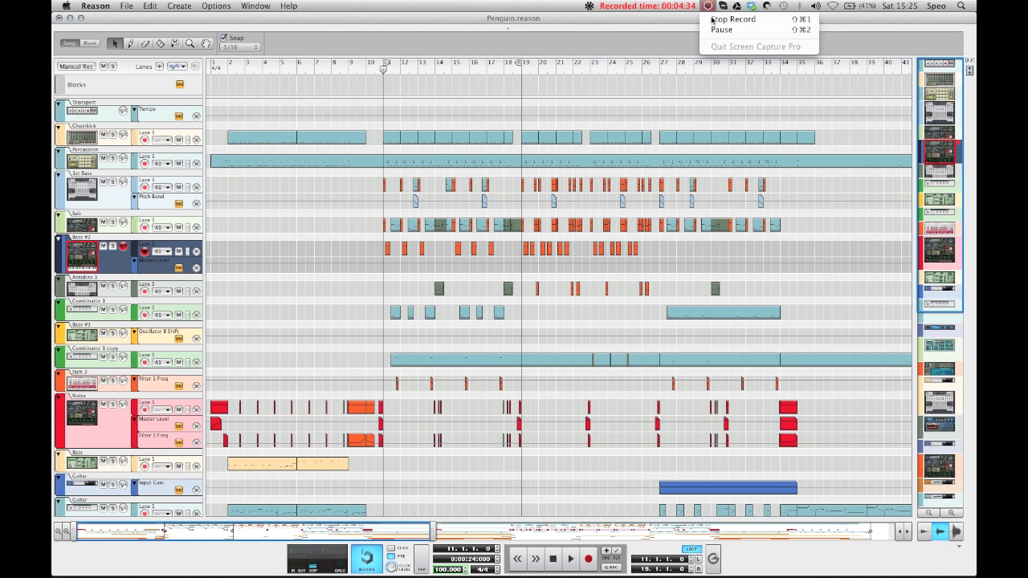